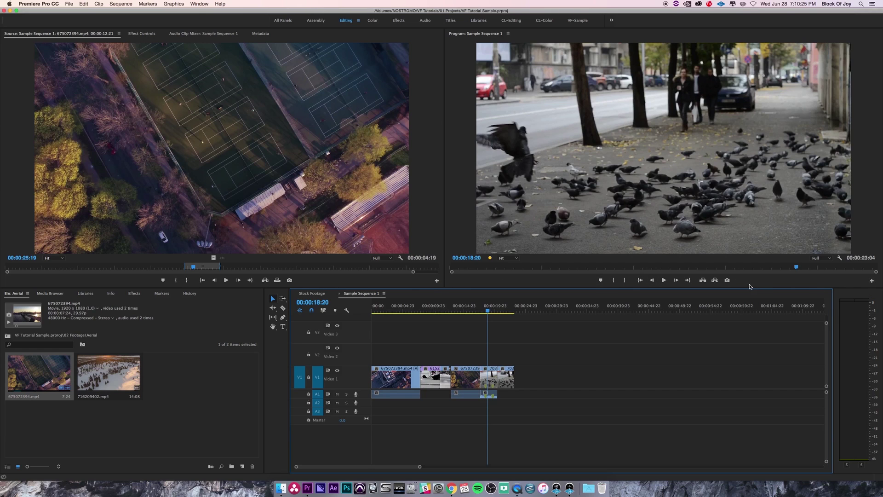
Step: Add the Loop and Play Video In to Out controls to the Program monitor's transport bar, separated from the others by a space
{"action": "left_click", "coordinate": [872, 280]}
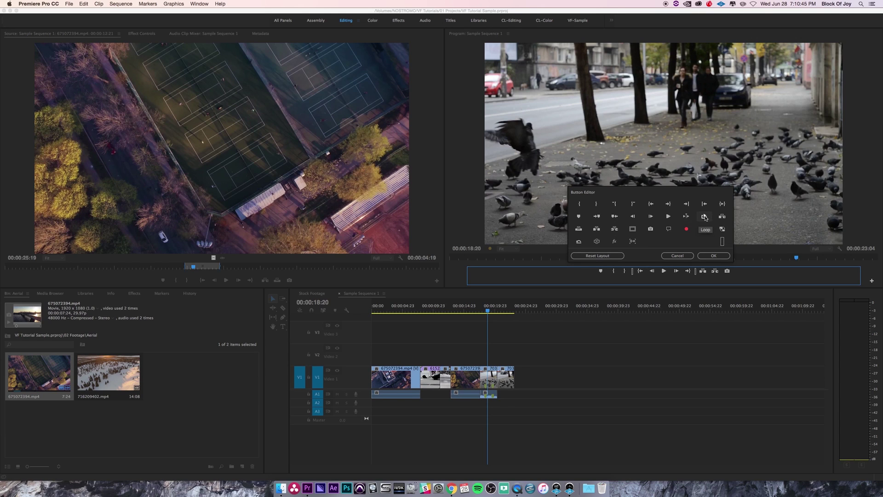
{"action": "left_click_drag", "start_coordinate": [704, 216], "coordinate": [741, 272]}
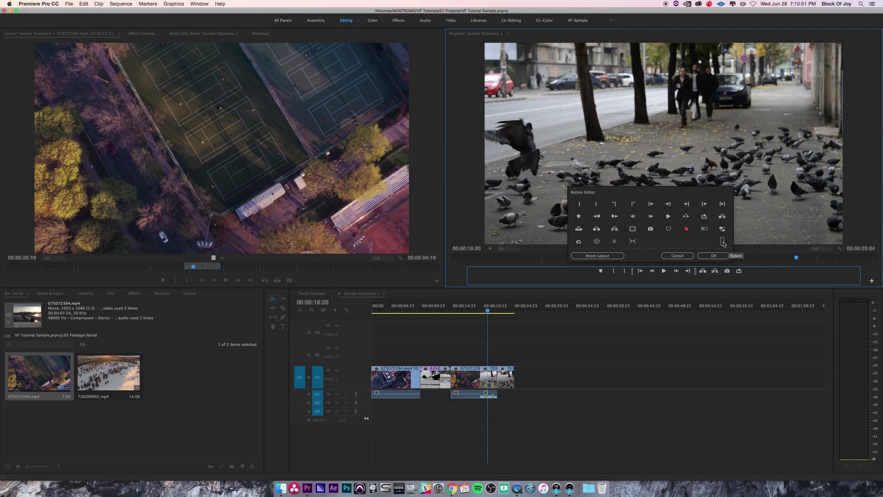
{"action": "left_click_drag", "start_coordinate": [724, 244], "coordinate": [735, 273]}
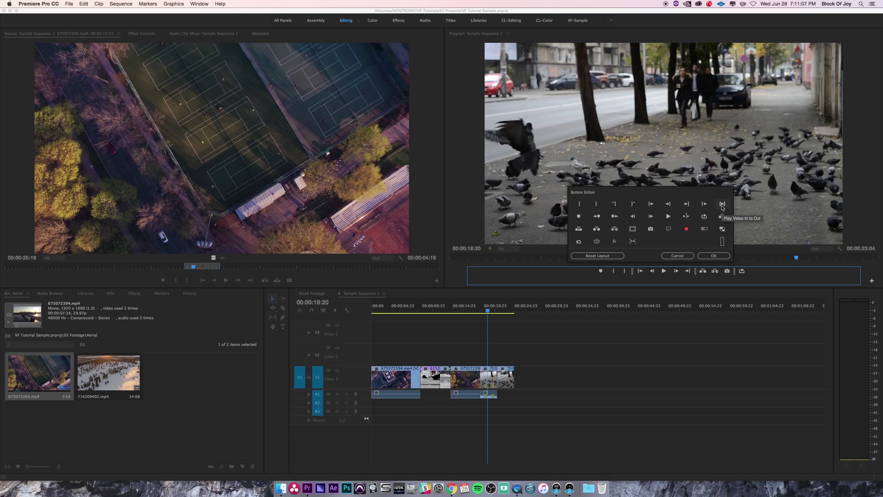
{"action": "left_click_drag", "start_coordinate": [722, 205], "coordinate": [751, 272]}
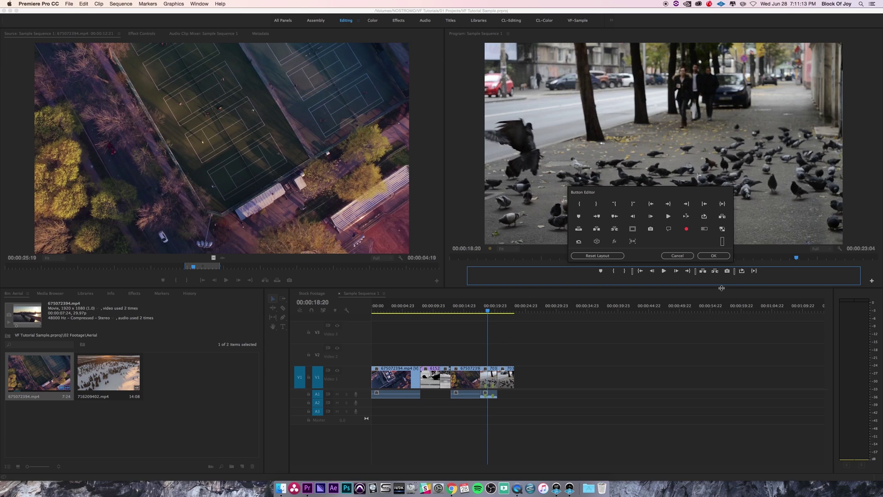
{"action": "left_click", "coordinate": [713, 256]}
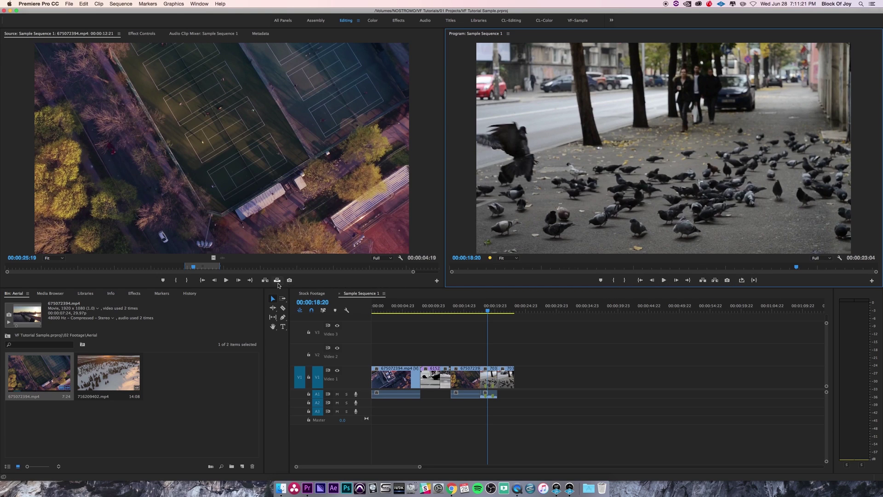
Step: Add the Loop and Play Video In to Out controls to the Source monitor's transport bar
{"action": "left_click", "coordinate": [437, 281]}
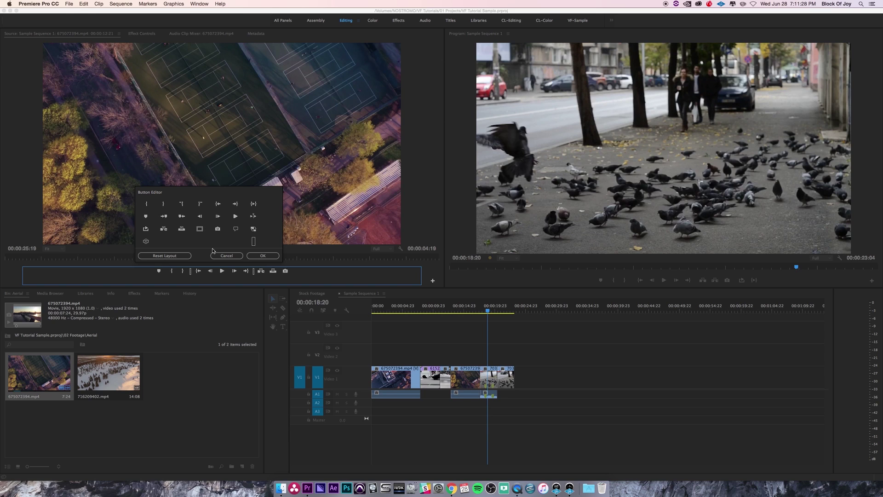
{"action": "left_click_drag", "start_coordinate": [146, 230], "coordinate": [292, 270]}
{"action": "left_click_drag", "start_coordinate": [254, 204], "coordinate": [310, 272]}
{"action": "left_click", "coordinate": [258, 257]}
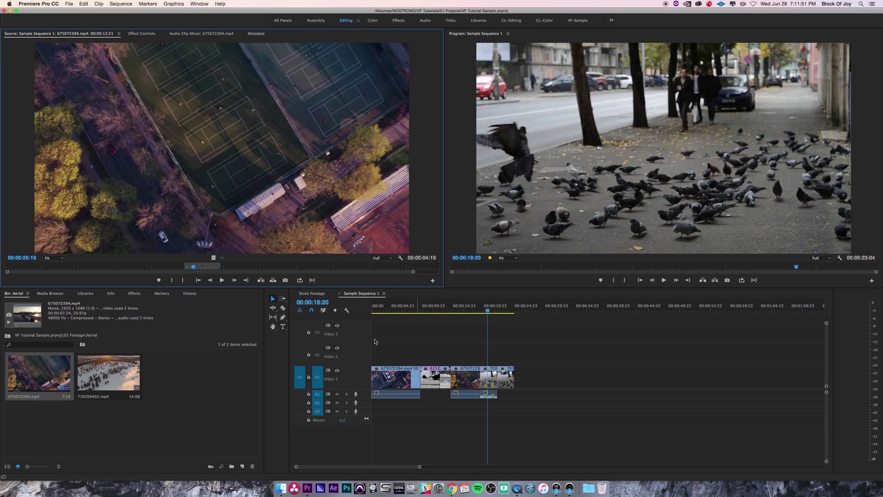
Step: Mark an In point at 00:00:07:23 and an Out point at 00:00:12:21 in Sample Sequence 1
{"action": "left_click_drag", "start_coordinate": [374, 312], "coordinate": [417, 312]}
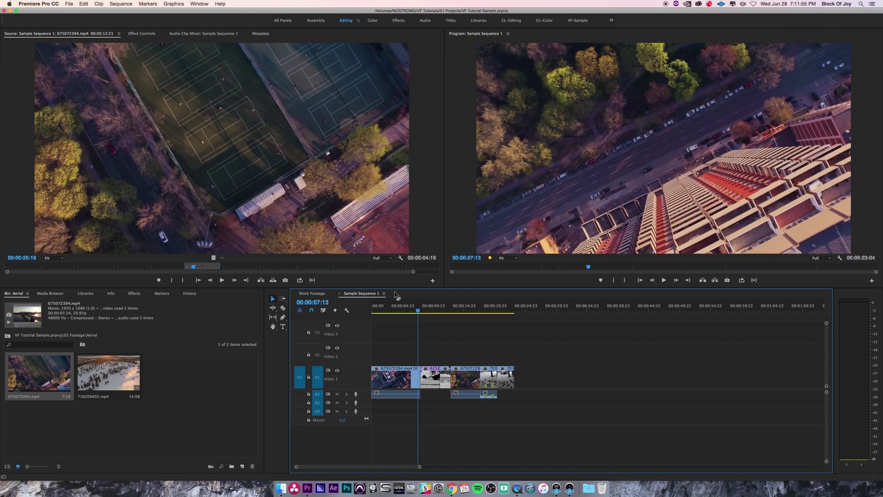
{"action": "key", "text": "shift+Right"}
{"action": "key", "text": "shift+Right"}
{"action": "key", "text": "i"}
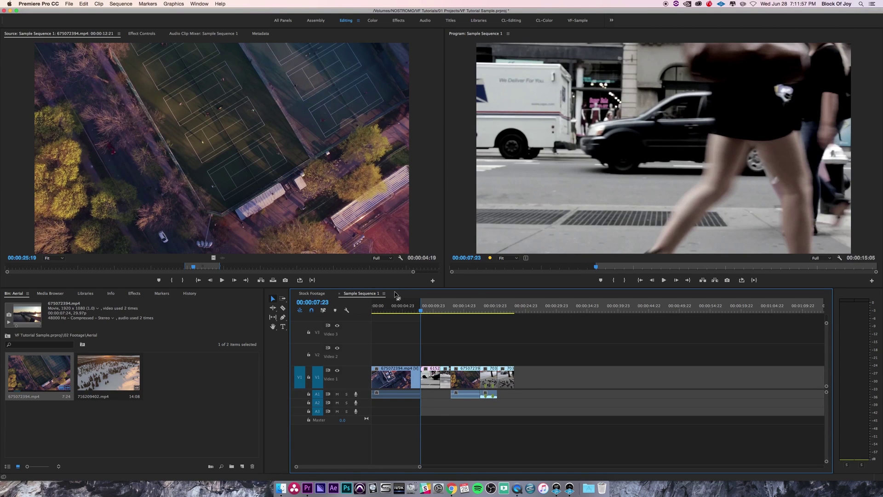
{"action": "key", "text": "Down"}
{"action": "key", "text": "Down"}
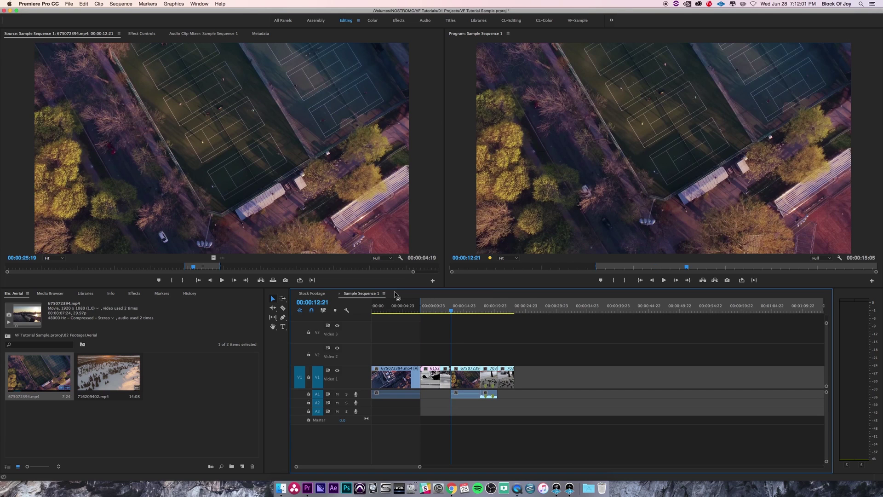
{"action": "key", "text": "o"}
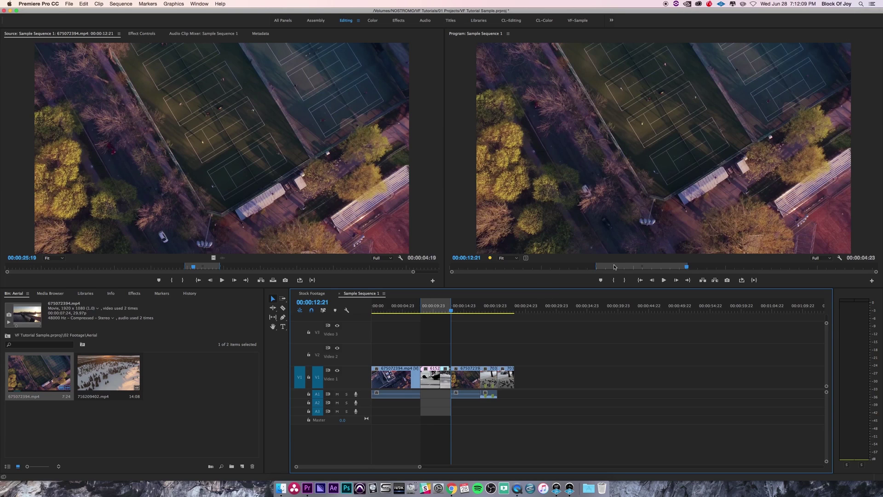
Step: Enable looping in the Program monitor and play the marked sequence range repeatedly before stopping playback
{"action": "left_click", "coordinate": [742, 280]}
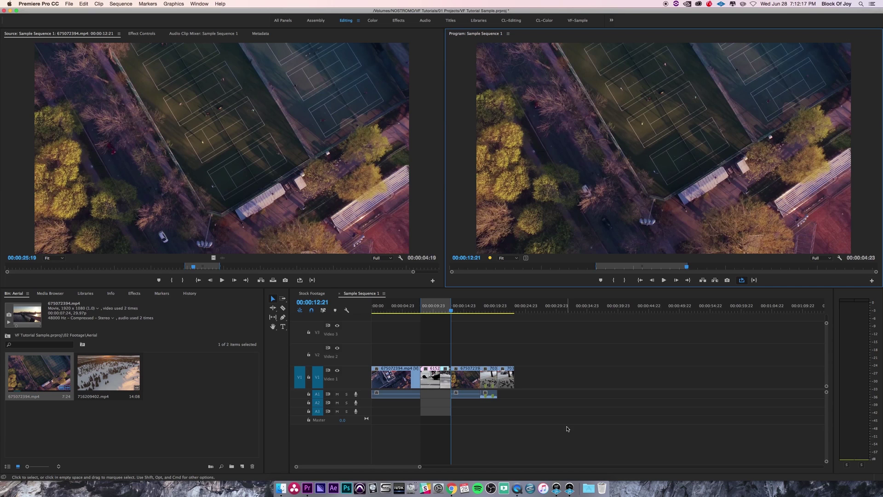
{"action": "key", "text": "space"}
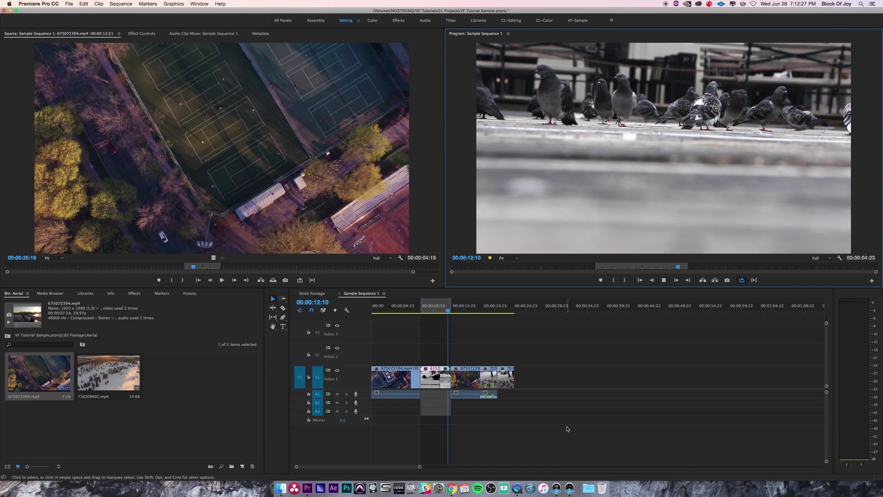
{"action": "key", "text": "space"}
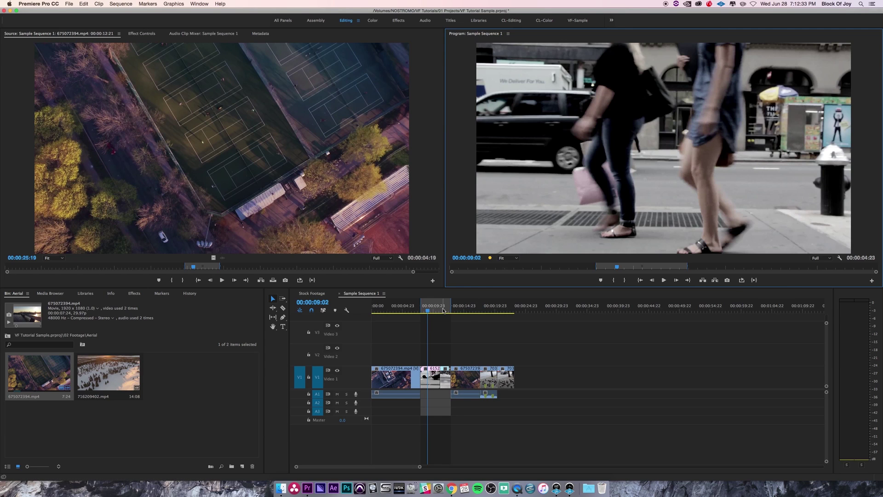
Step: Play the video from In to Out in the Program monitor and in the Source monitor
{"action": "left_click", "coordinate": [755, 281]}
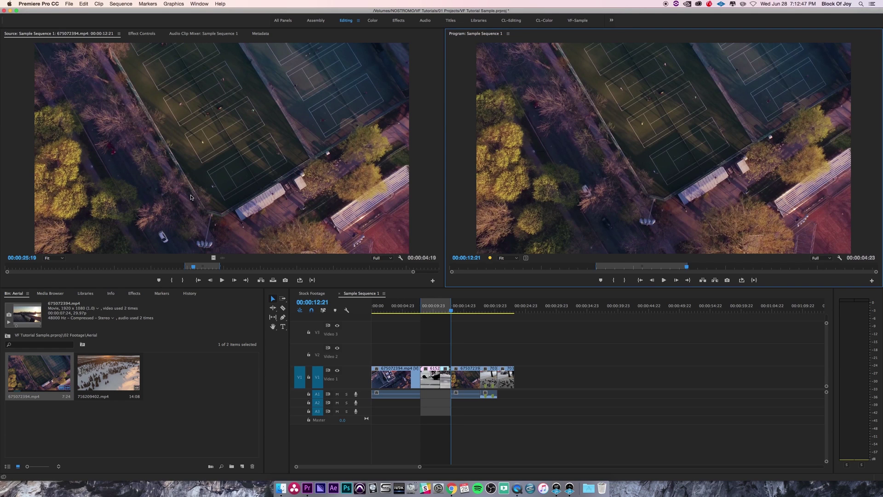
{"action": "left_click", "coordinate": [191, 215]}
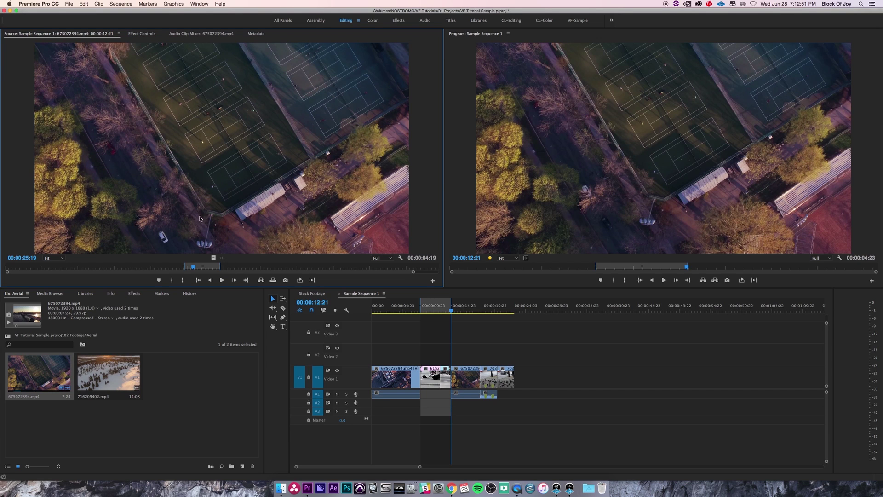
{"action": "left_click", "coordinate": [312, 280]}
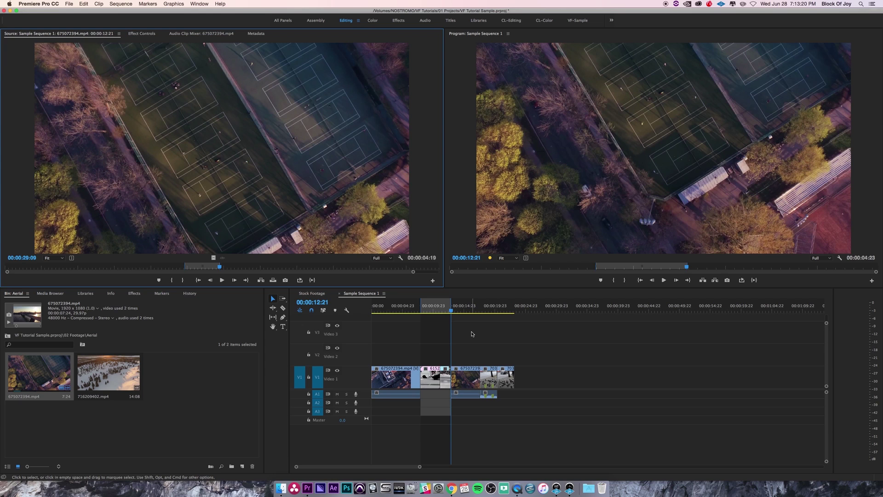
Step: Step the sequence playhead between the edit points of the marked range, ending at 00:00:07:23, while switching focus between timeline and monitors
{"action": "left_click", "coordinate": [567, 340]}
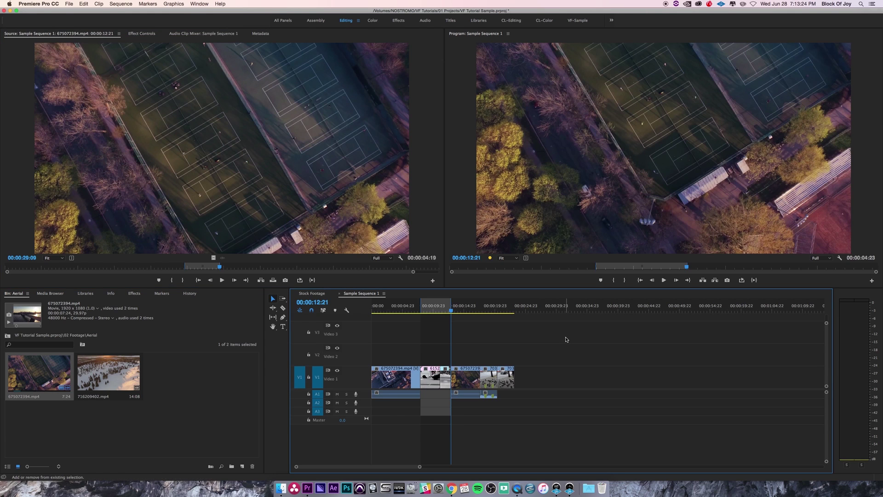
{"action": "key", "text": "Up"}
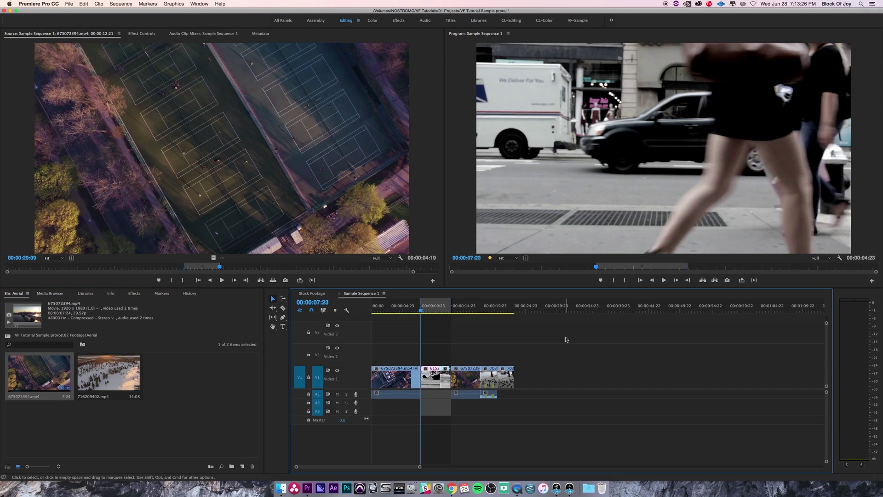
{"action": "key", "text": "Down"}
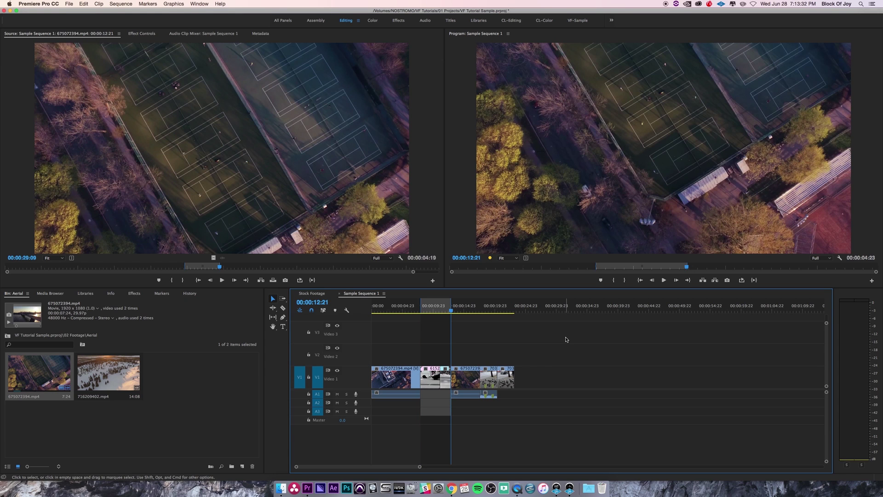
{"action": "key", "text": "Up"}
{"action": "left_click", "coordinate": [242, 208]}
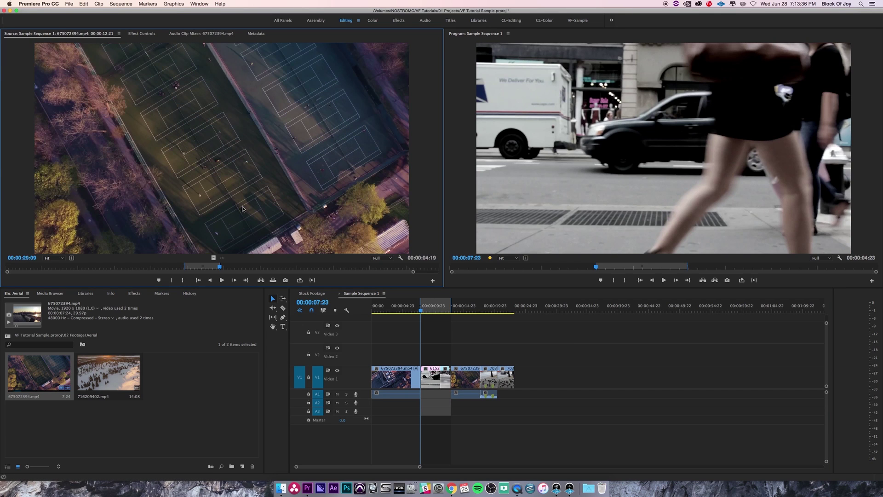
{"action": "left_click", "coordinate": [540, 194]}
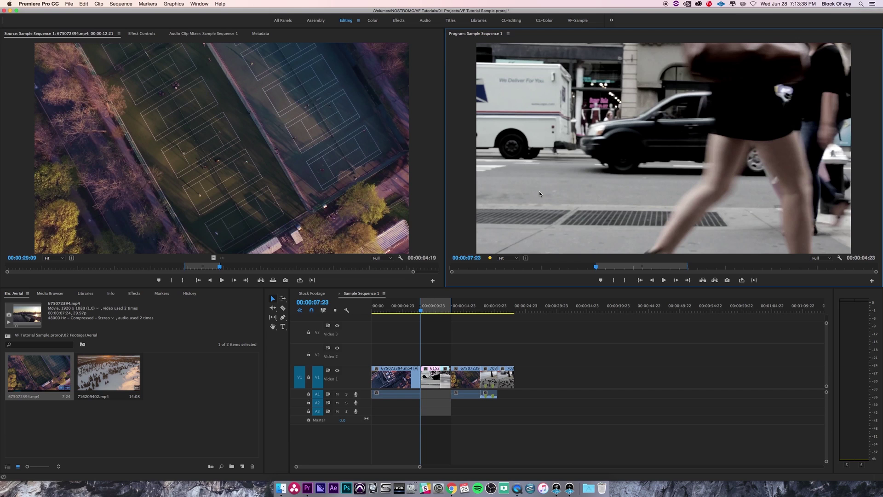
{"action": "key", "text": "Left"}
{"action": "key", "text": "Right"}
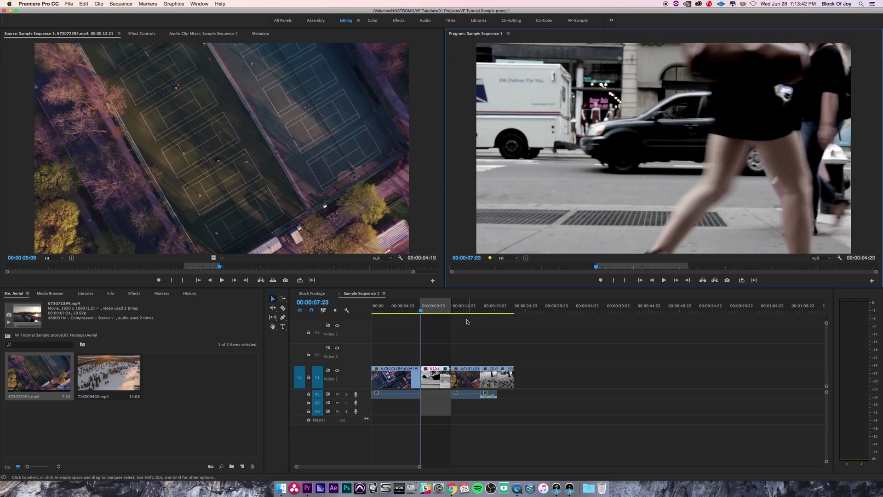
{"action": "left_click", "coordinate": [474, 340]}
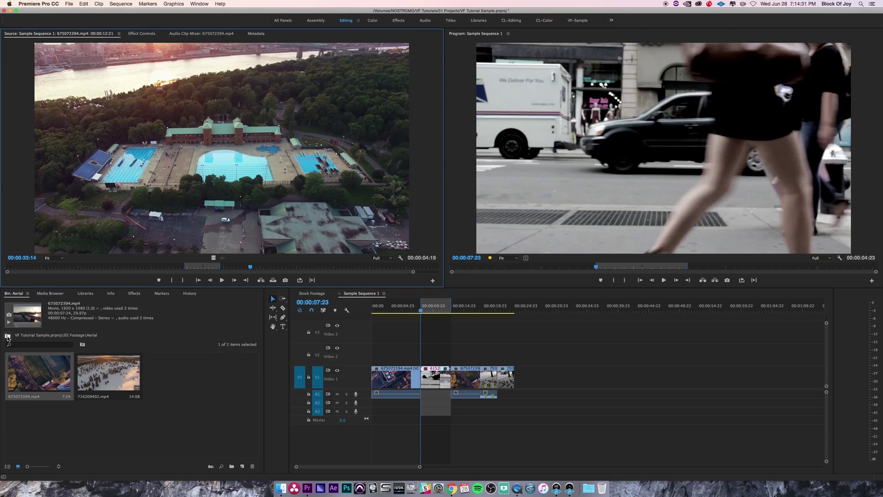
Step: Show the project items as a list and load 722675586.mp4 from the Sunset bin in 02 Footage into the Source monitor
{"action": "left_click", "coordinate": [7, 339]}
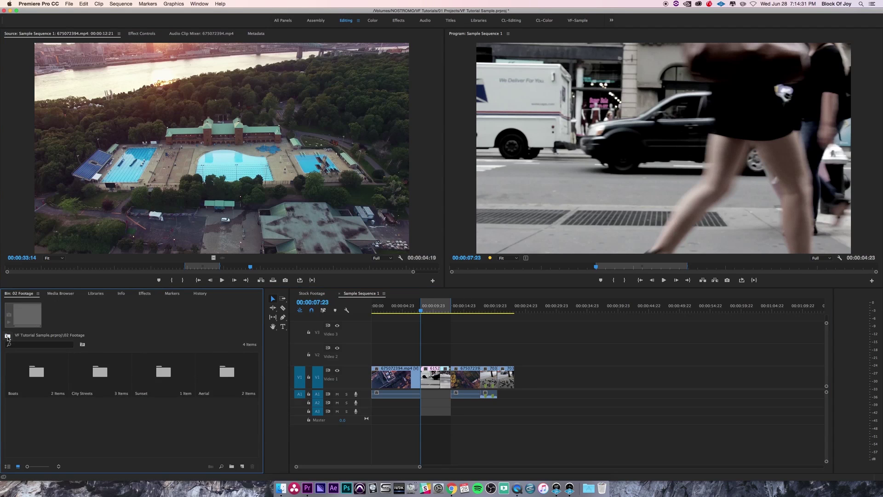
{"action": "left_click", "coordinate": [7, 467]}
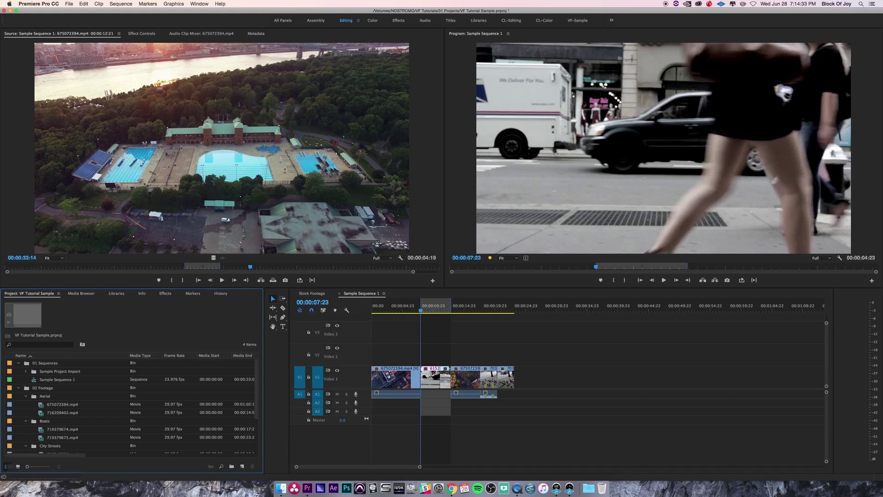
{"action": "scroll", "coordinate": [38, 381], "scroll_direction": "down", "scroll_amount": 1}
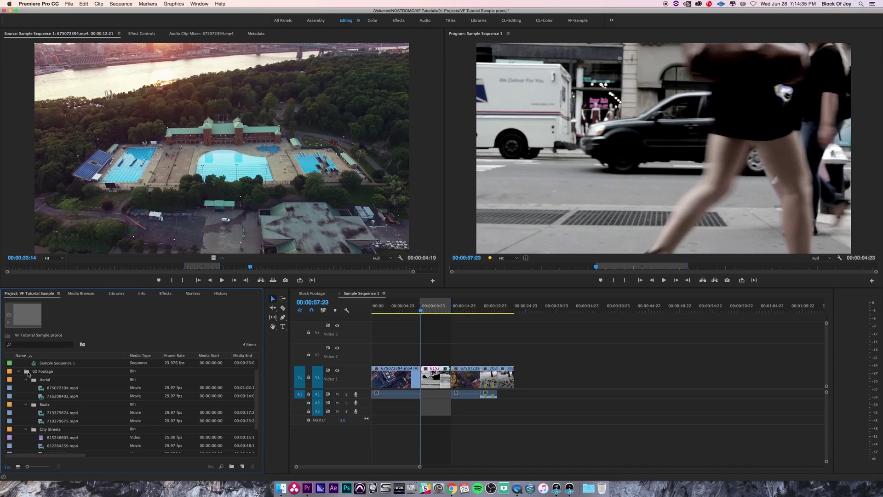
{"action": "double_click", "coordinate": [27, 373]}
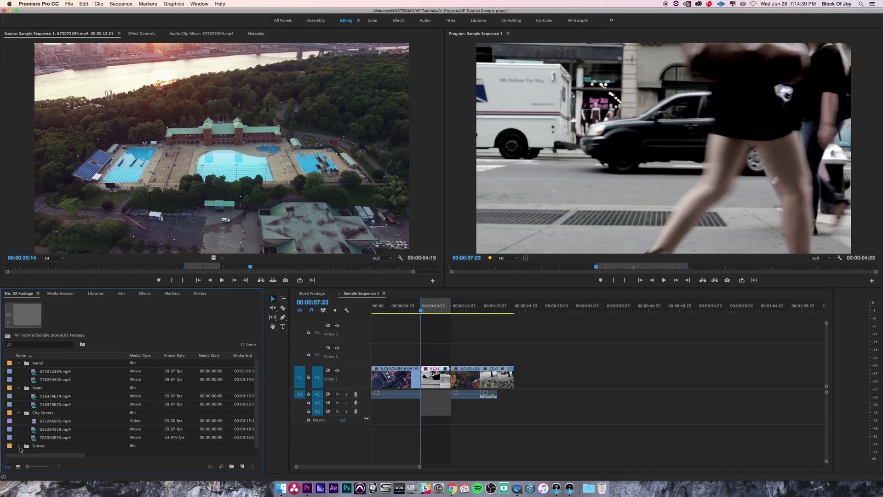
{"action": "left_click", "coordinate": [19, 446]}
{"action": "scroll", "coordinate": [58, 429], "scroll_direction": "down", "scroll_amount": 1}
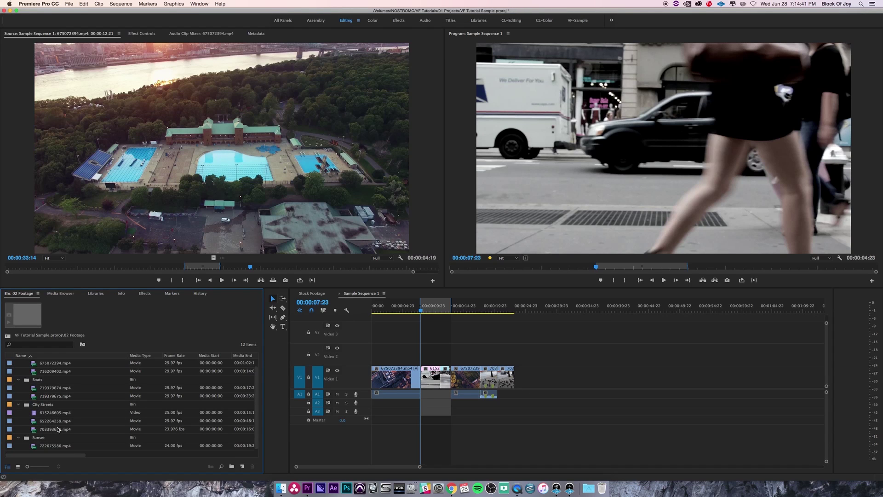
{"action": "double_click", "coordinate": [34, 446]}
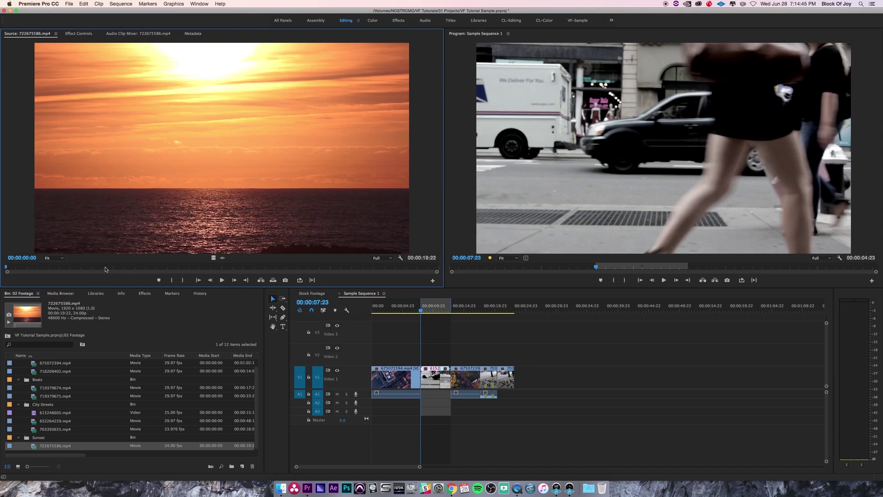
Step: Move the source clip's playhead to 00:00:04:14 and scrub the sequence to 00:00:11:11
{"action": "left_click", "coordinate": [105, 268]}
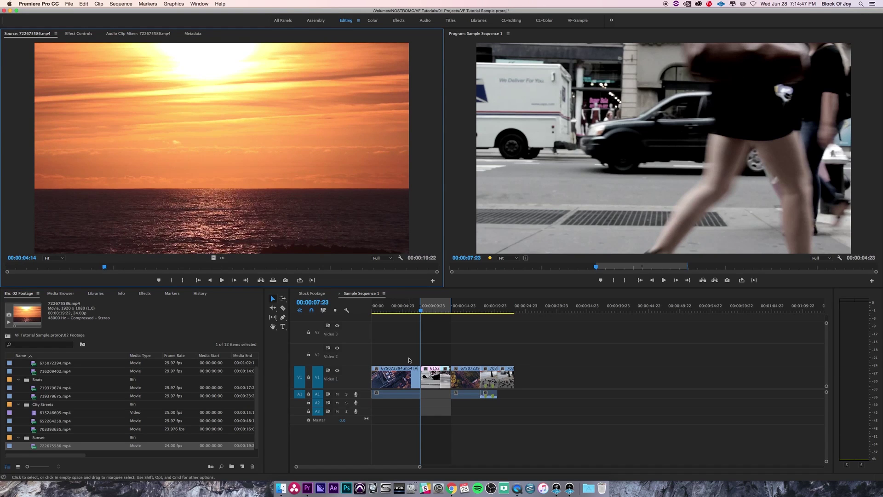
{"action": "mouse_move", "coordinate": [432, 309]}
{"action": "left_mouse_down"}
{"action": "mouse_move", "coordinate": [425, 311]}
{"action": "mouse_move", "coordinate": [442, 311]}
{"action": "mouse_move", "coordinate": [423, 312]}
{"action": "left_mouse_up"}
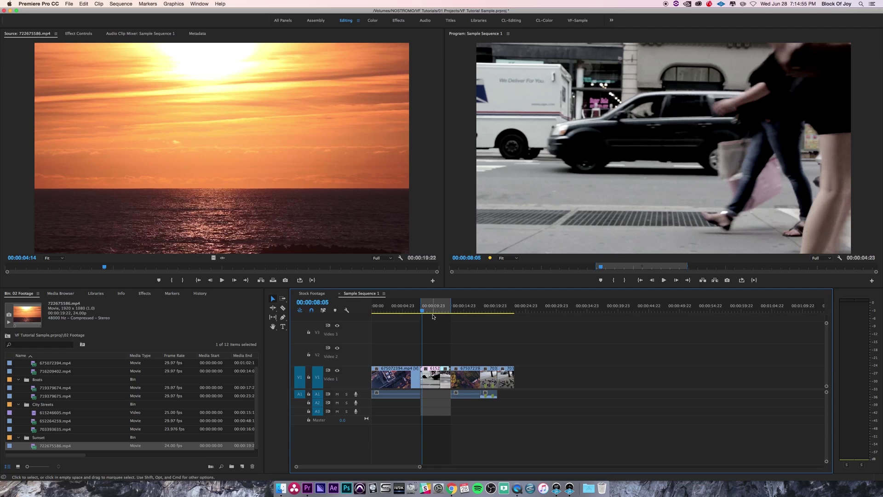
{"action": "left_click_drag", "start_coordinate": [423, 312], "coordinate": [443, 313]}
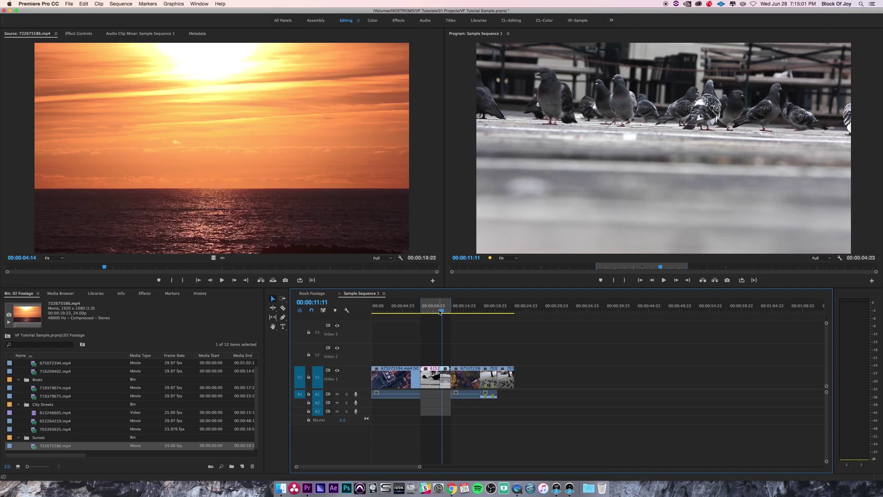
Step: Mark In and Out points on the sunset clip in the Source monitor, with the Out point at 00:00:10:11
{"action": "left_click_drag", "start_coordinate": [110, 267], "coordinate": [232, 267]}
{"action": "key", "text": "i"}
{"action": "key", "text": "o"}
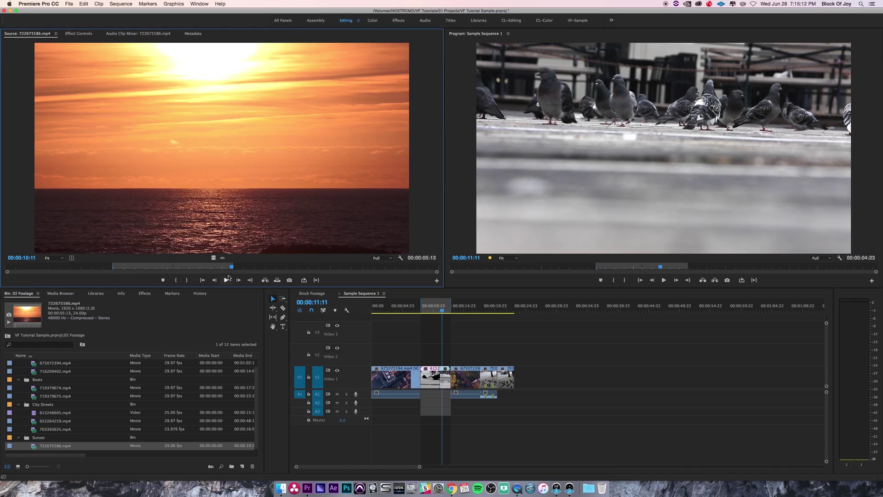
Step: Clear the In and Out points of the sunset clip in the Source monitor and mark a new In point at 00:00:05:03
{"action": "right_click", "coordinate": [256, 269]}
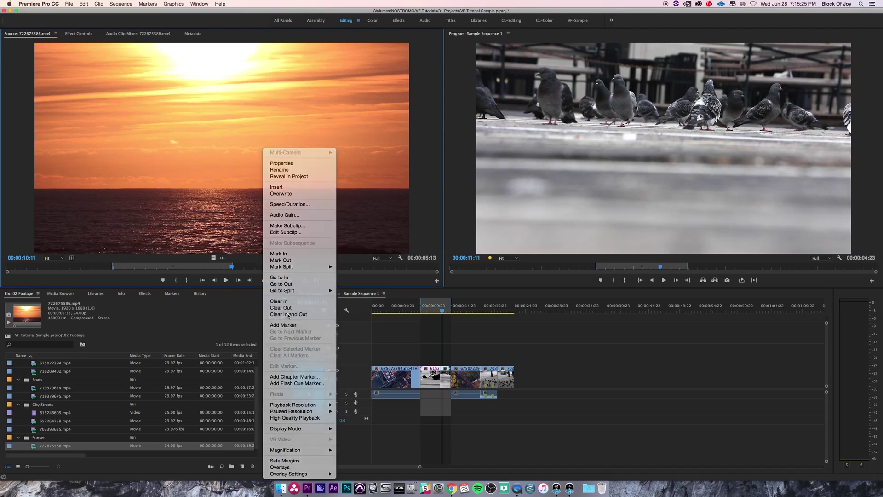
{"action": "left_click", "coordinate": [281, 220]}
{"action": "left_click", "coordinate": [116, 269]}
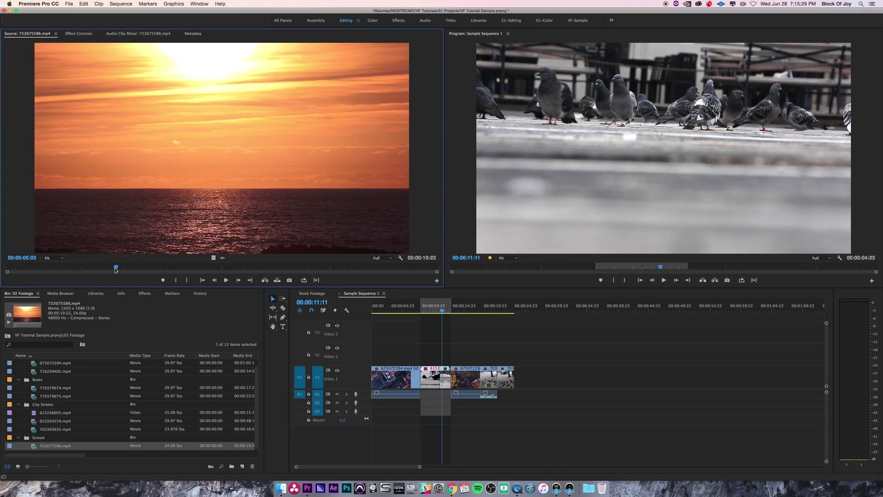
{"action": "key", "text": "i"}
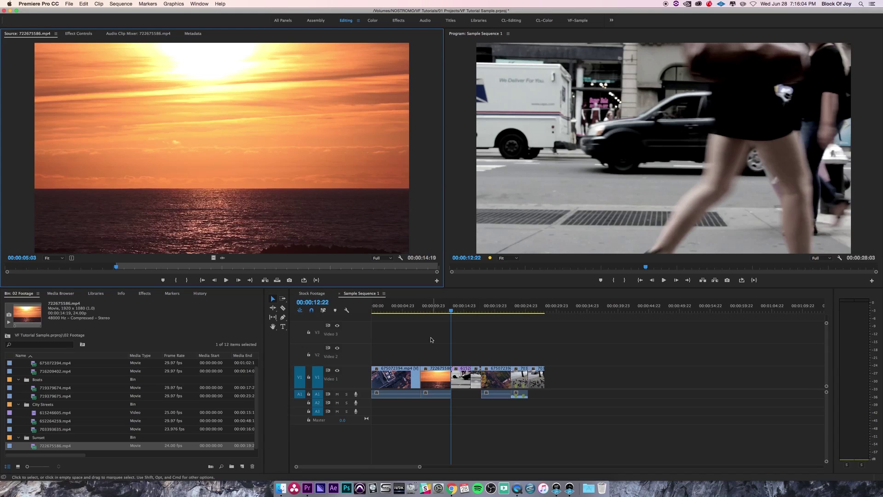
Step: Play the sequence from 00:00:06:04, check the inserted sunset clip at 00:00:10:10, and undo the insert edit
{"action": "left_click", "coordinate": [410, 309]}
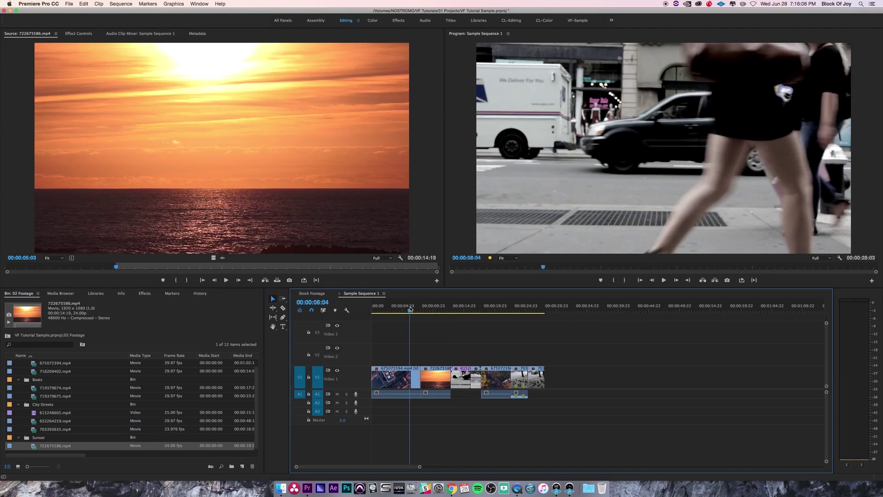
{"action": "key", "text": "space"}
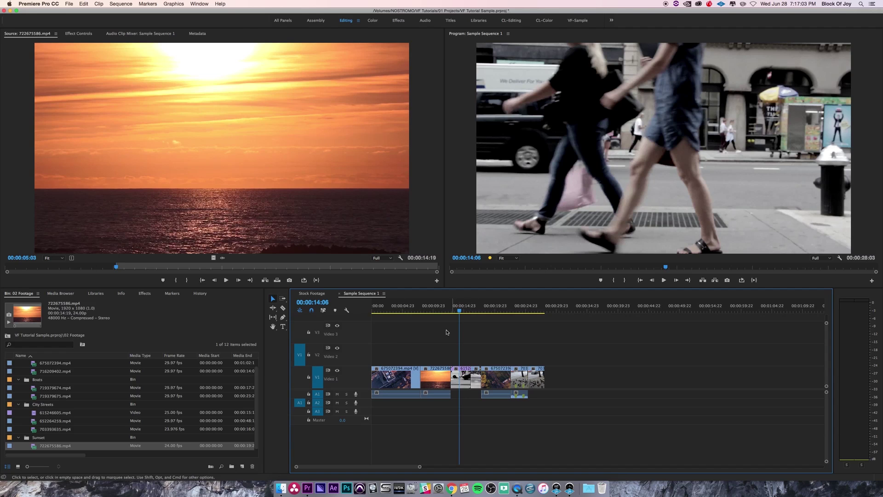
{"action": "left_click", "coordinate": [436, 309]}
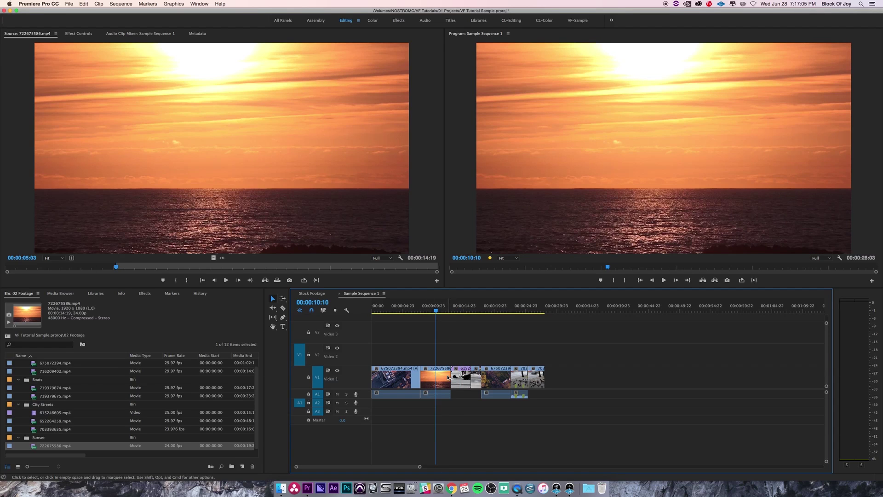
{"action": "left_click", "coordinate": [448, 377]}
{"action": "key", "text": "shift+Delete"}
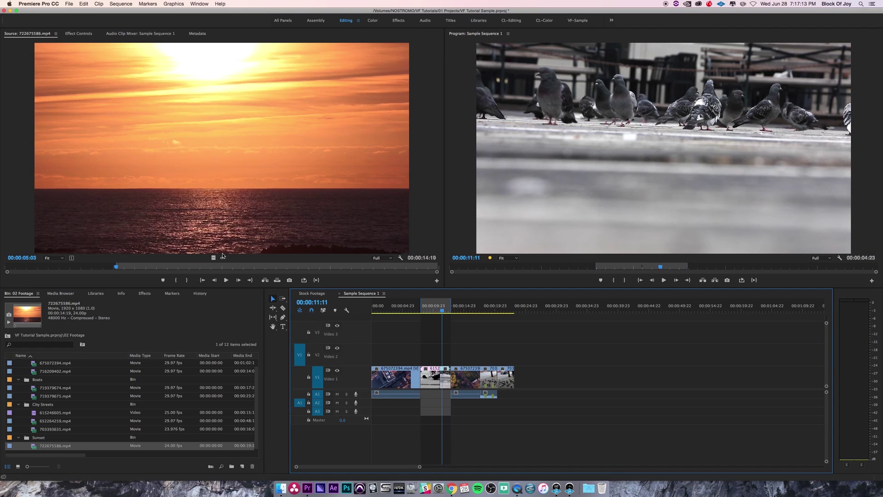
Step: Mark the source clip's In point at 00:00:04:01 and overwrite the clip into the sequence's marked range on Video 2 and A2
{"action": "left_click_drag", "start_coordinate": [116, 268], "coordinate": [94, 269]}
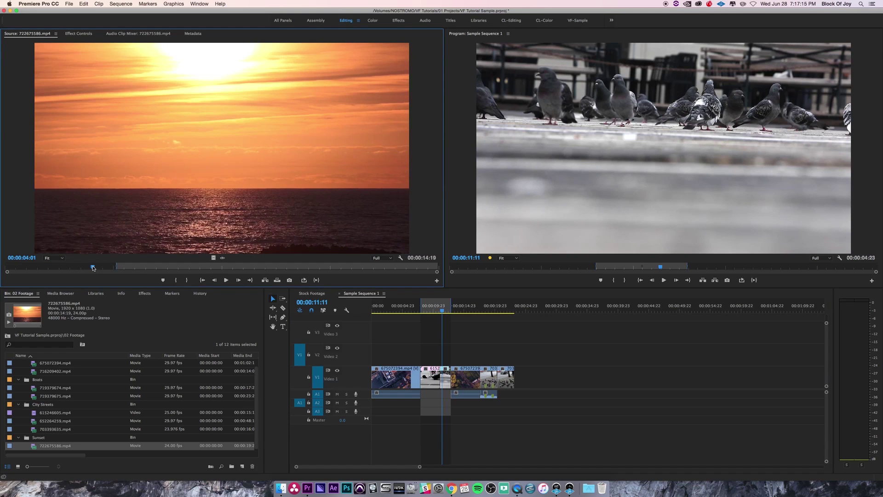
{"action": "key", "text": "i"}
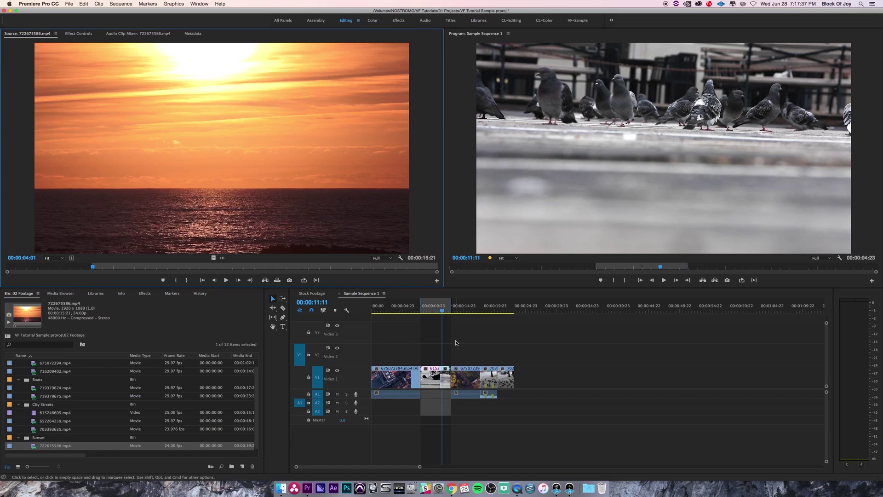
{"action": "key", "text": "period"}
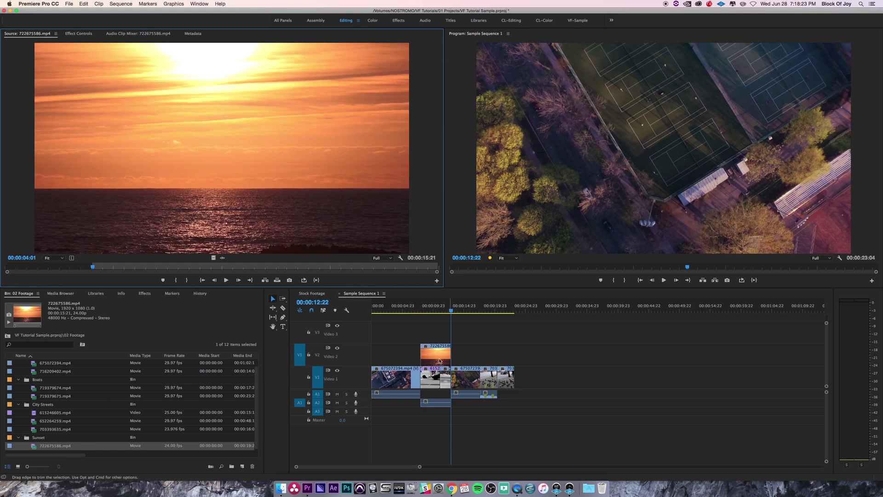
Step: Toggle the video and audio source patches, leaving only the audio patch off, and undo the overwrite edit
{"action": "left_click", "coordinate": [300, 404]}
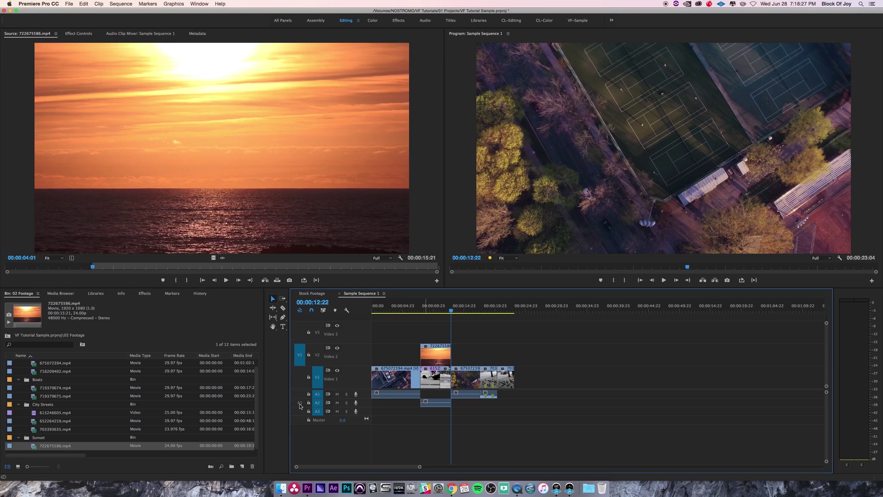
{"action": "left_click", "coordinate": [301, 356]}
{"action": "left_click", "coordinate": [300, 355]}
{"action": "left_click", "coordinate": [300, 403]}
{"action": "left_click", "coordinate": [301, 405]}
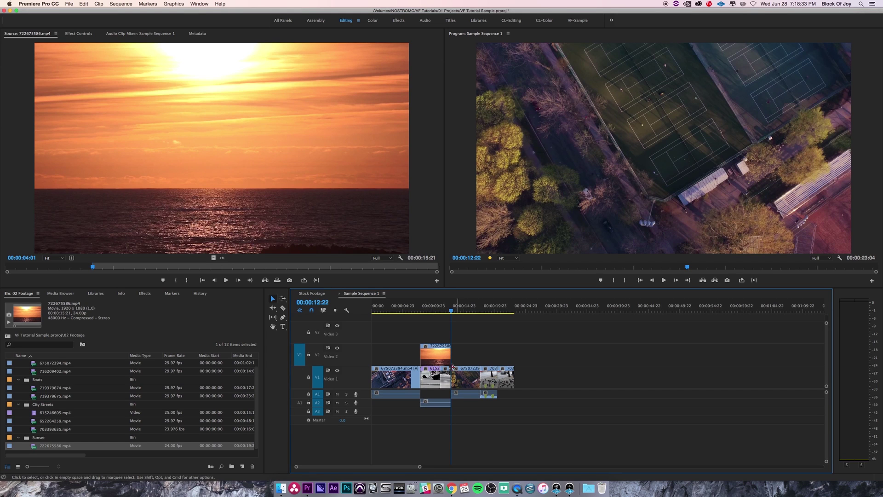
{"action": "key", "text": "super+z"}
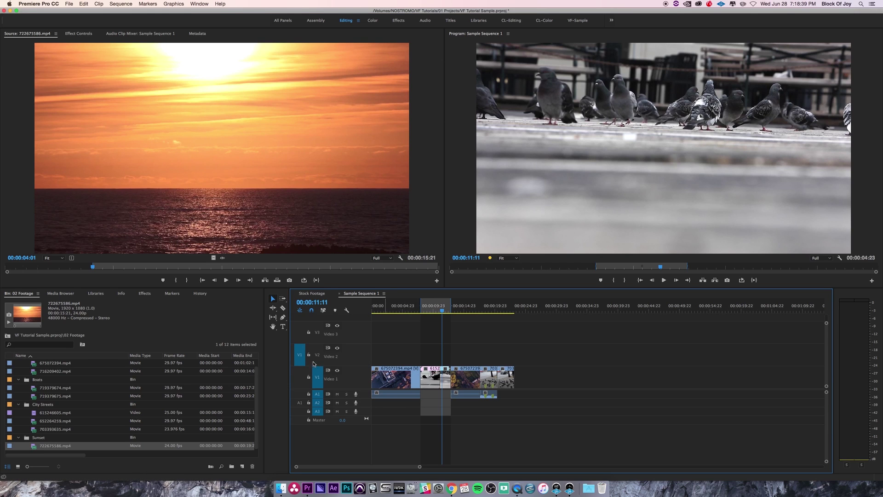
Step: Overwrite only the video of the sunset clip into the marked range on Video 2, keeping the audio source patch off
{"action": "left_click", "coordinate": [299, 403]}
{"action": "left_click", "coordinate": [300, 404]}
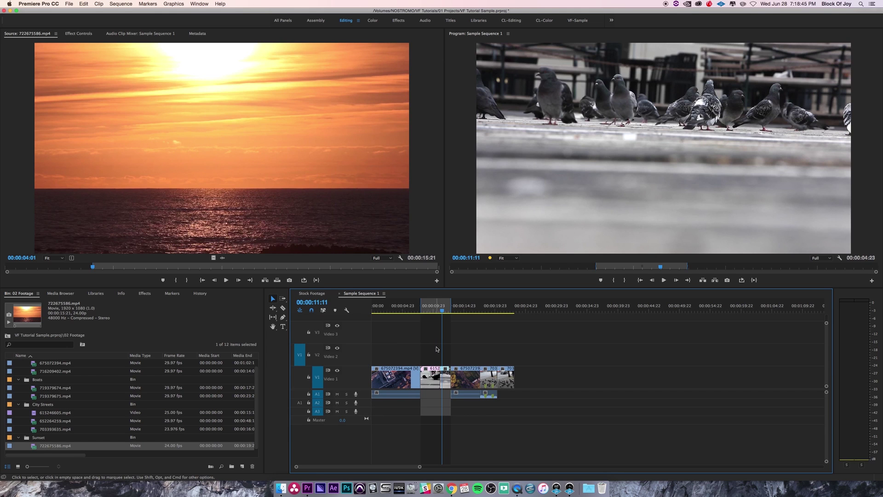
{"action": "key", "text": "period"}
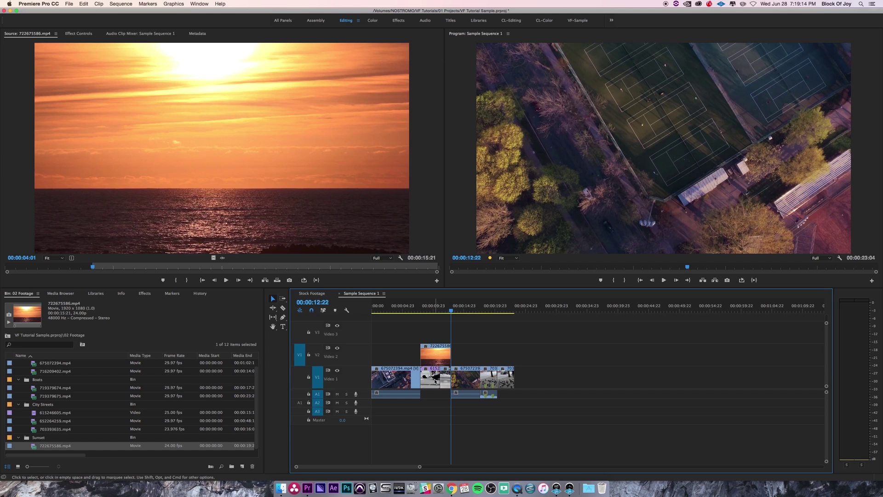
Step: Move the sunset clip from Video 2 to Video 1 as an insert ahead of 615246605.mp4, shifting the following clips
{"action": "left_click_drag", "start_coordinate": [576, 372], "coordinate": [438, 383]}
{"action": "left_click", "coordinate": [441, 352]}
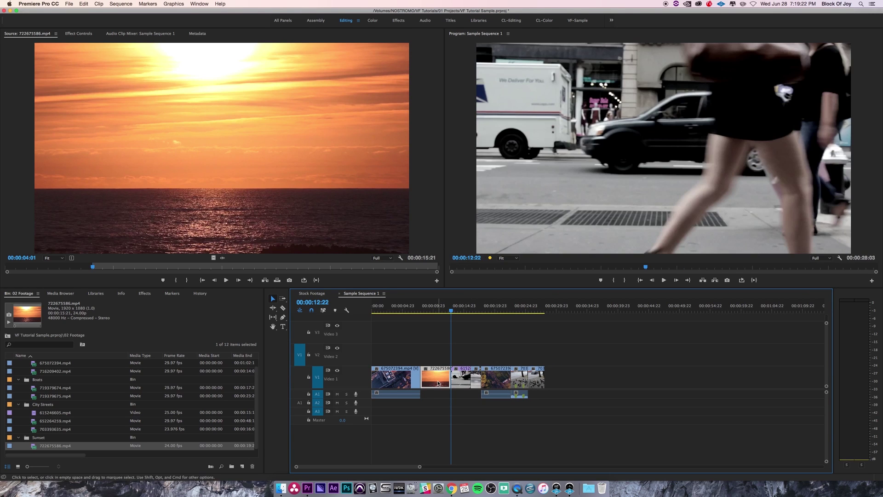
{"action": "left_click", "coordinate": [439, 354]}
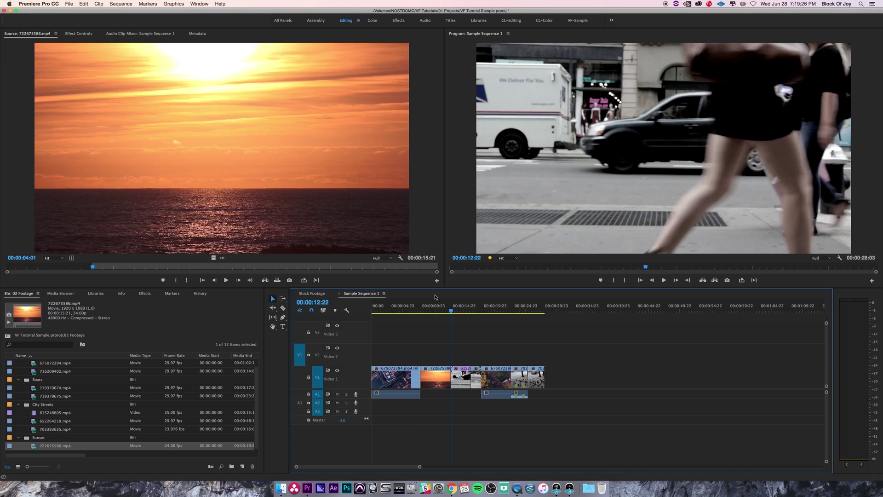
Step: Place the sequence playhead at 00:00:10:11 within the inserted sunset clip
{"action": "left_click", "coordinate": [436, 310]}
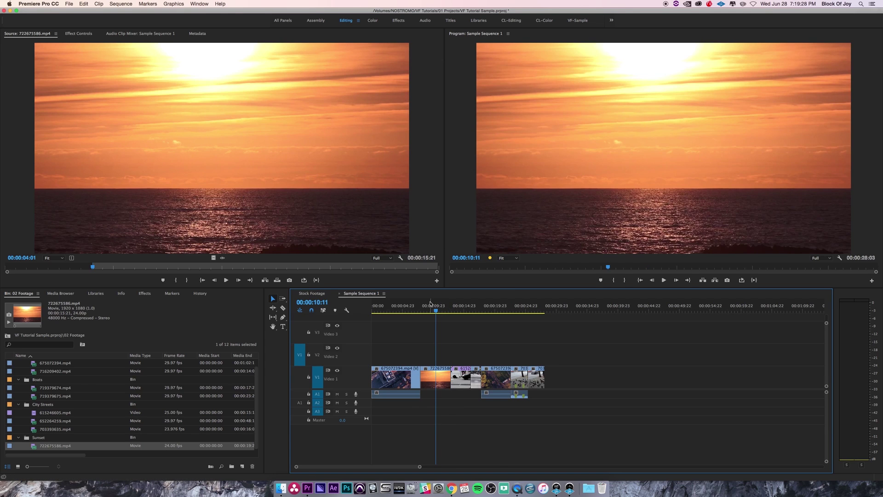
{"action": "key", "text": "equal"}
{"action": "key", "text": "equal"}
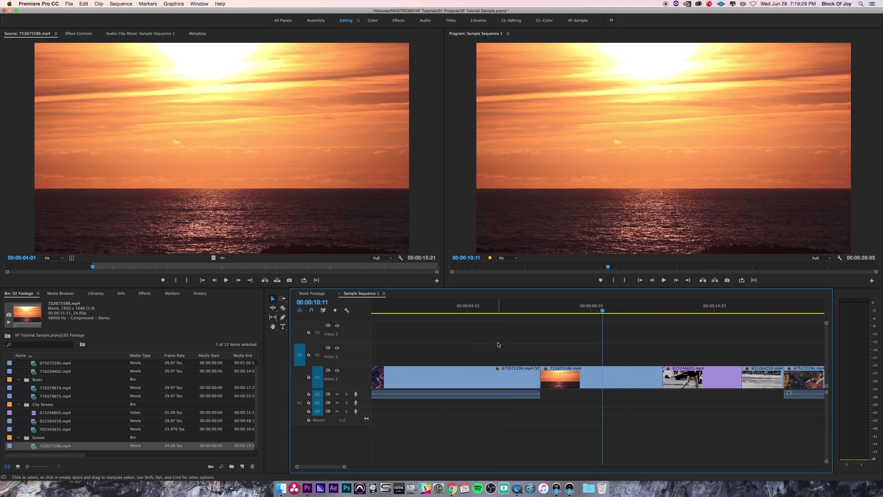
{"action": "scroll", "coordinate": [556, 366], "scroll_direction": "right", "scroll_amount": 2}
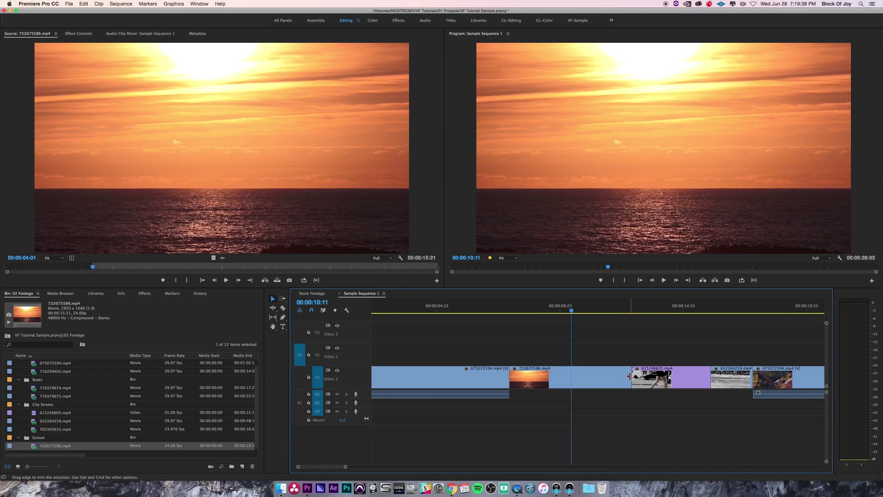
Step: Trim the sunset clip's end to 00:00:10:11 and shorten the ends of 615246605.mp4 and 652264259.mp4, leaving gaps between the clips
{"action": "left_click_drag", "start_coordinate": [629, 377], "coordinate": [570, 374]}
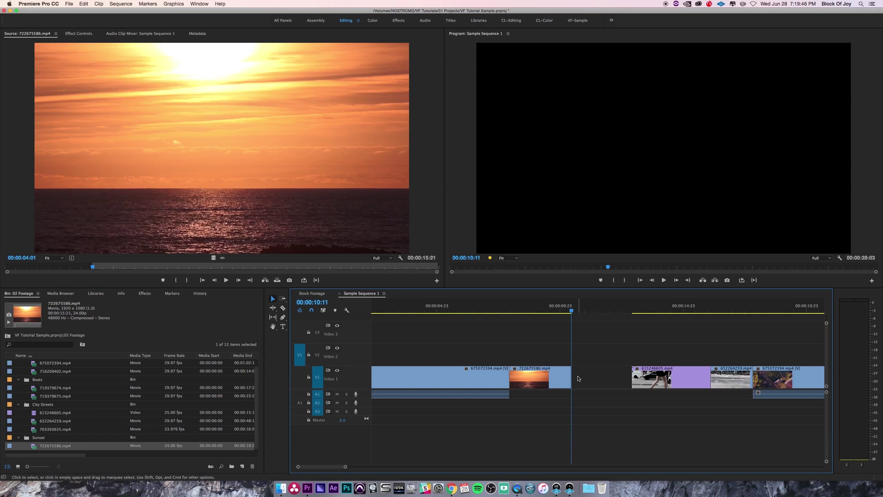
{"action": "left_click_drag", "start_coordinate": [711, 379], "coordinate": [677, 378]}
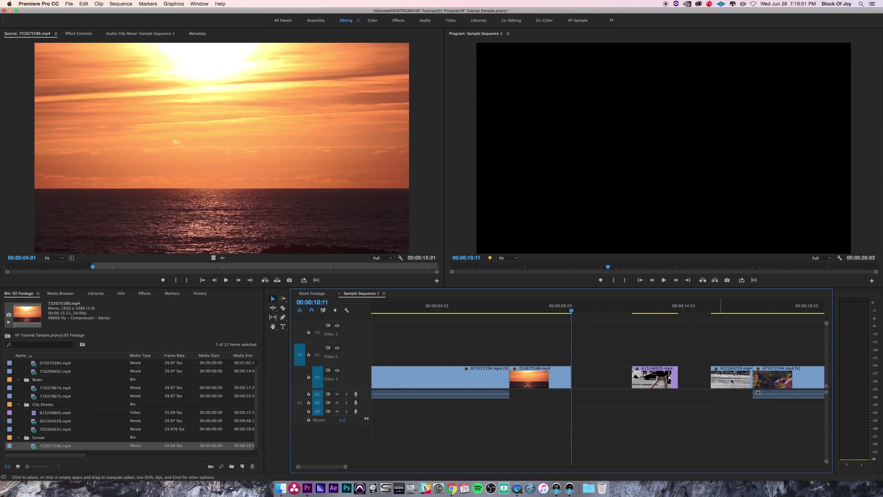
{"action": "left_click_drag", "start_coordinate": [752, 378], "coordinate": [741, 377]}
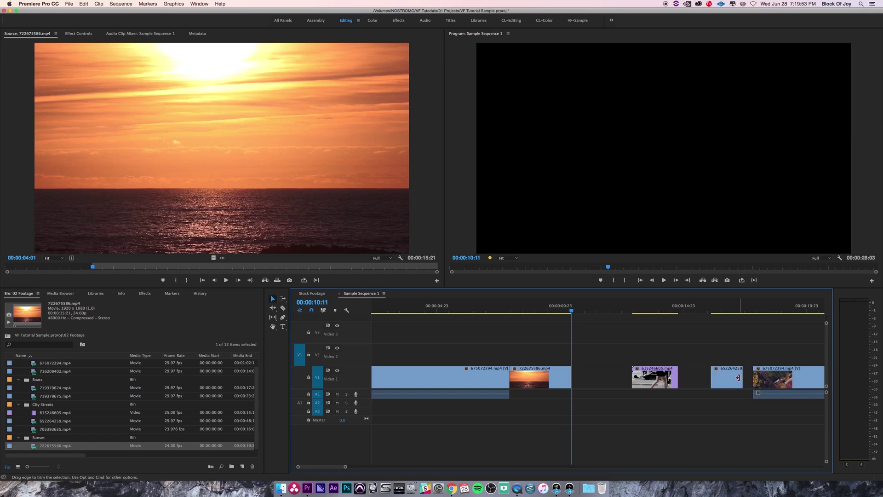
Step: Ripple-delete the gaps following the sunset clip and 615246605.mp4, and delete the 652264259.mp4 clip
{"action": "left_click", "coordinate": [595, 379]}
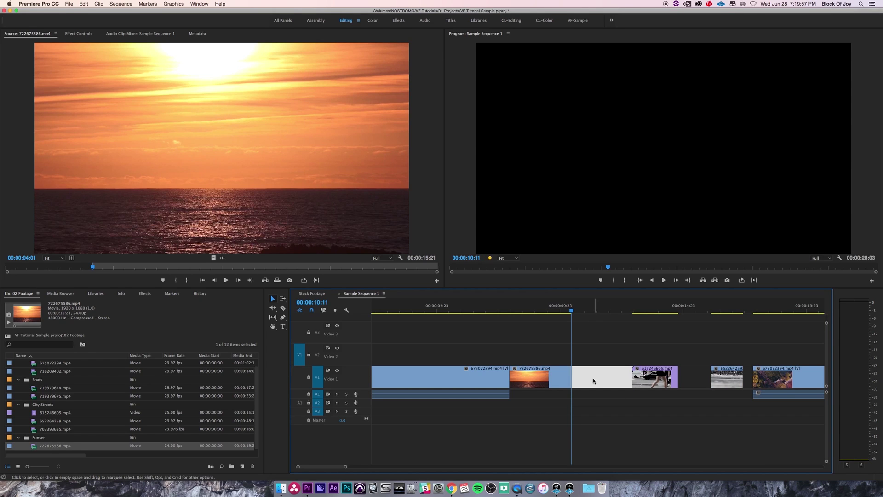
{"action": "key", "text": "Delete"}
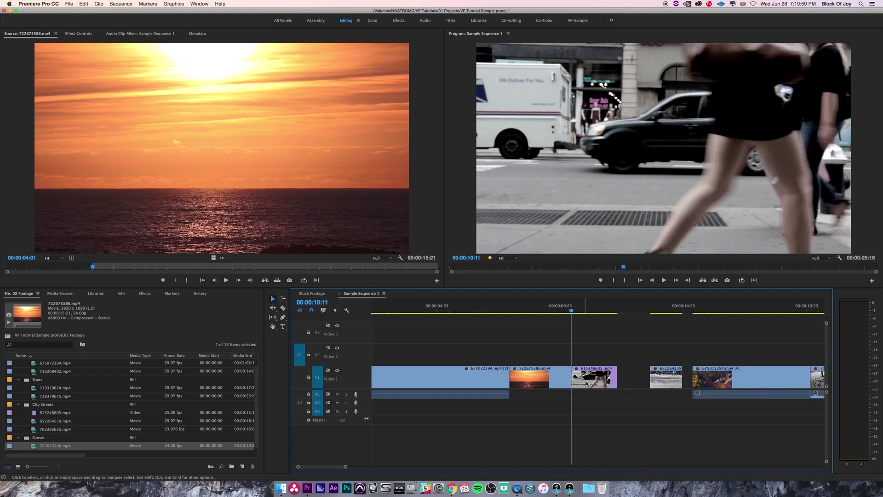
{"action": "left_click", "coordinate": [635, 382]}
{"action": "key", "text": "Delete"}
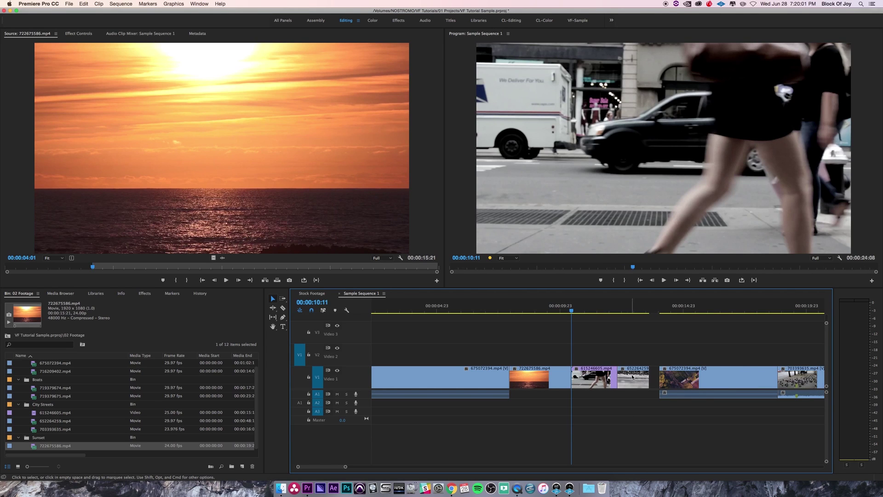
{"action": "left_click", "coordinate": [633, 377]}
{"action": "key", "text": "Delete"}
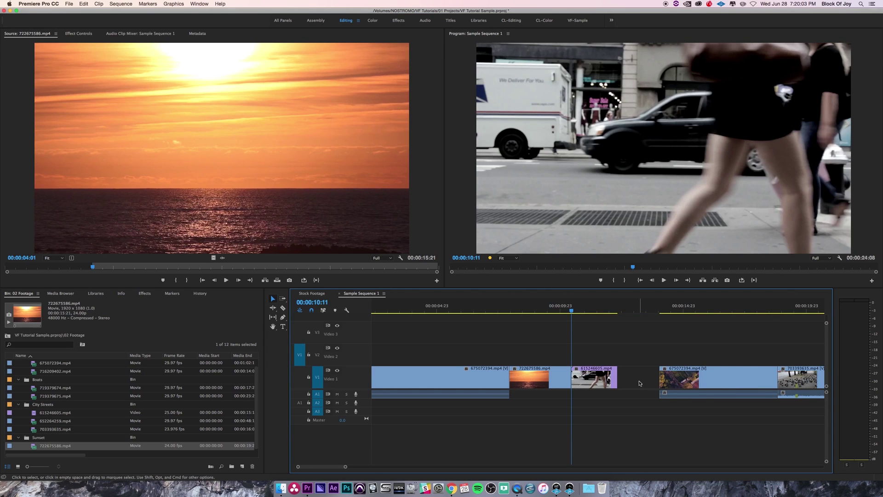
Step: Undo the clip deletion, the gap deletions and the end trims in the sequence
{"action": "key", "text": "super+z"}
{"action": "key", "text": "super+z"}
{"action": "key", "text": "super+z"}
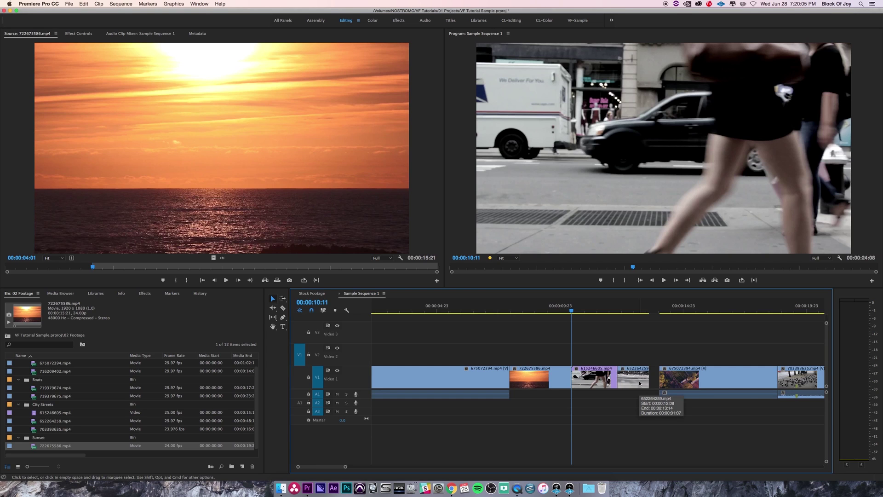
{"action": "key", "text": "super+z"}
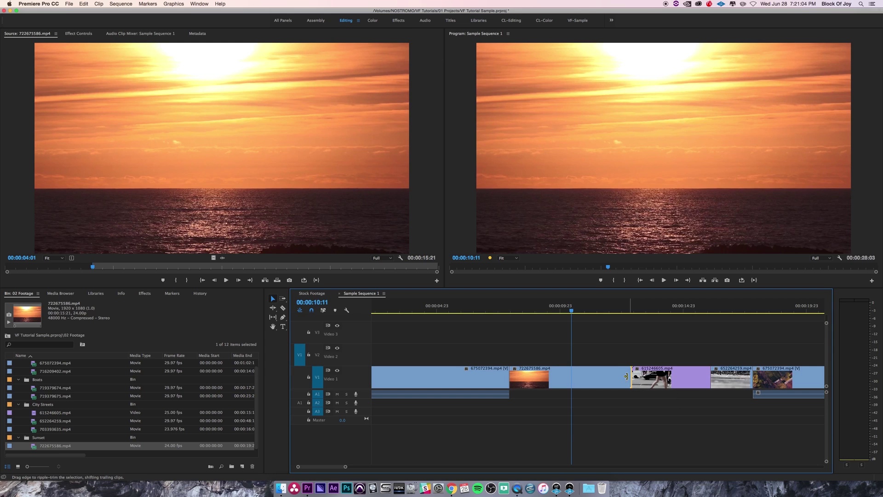
Step: Ripple-trim the sunset clip's end to 00:00:10:11 and roll its cut with 615246605.mp4 slightly forward in time
{"action": "left_click_drag", "start_coordinate": [629, 375], "coordinate": [568, 377]}
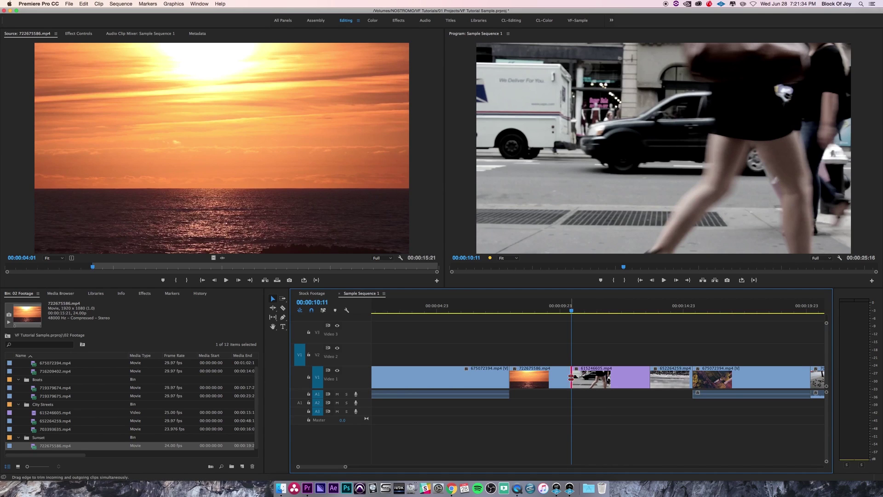
{"action": "left_click_drag", "start_coordinate": [570, 377], "coordinate": [589, 379]}
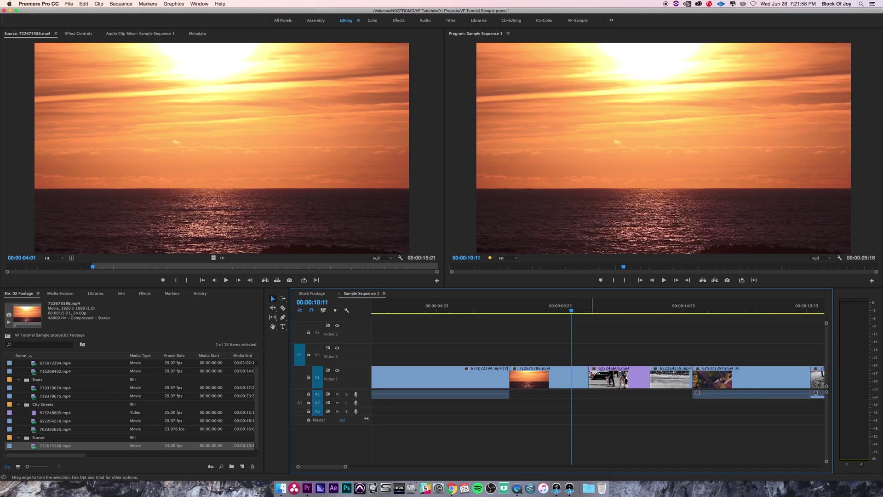
Step: Ripple-trim the sunset clip's end to a point before the playhead, pulling the following clips along
{"action": "left_click_drag", "start_coordinate": [588, 374], "coordinate": [588, 373]}
{"action": "left_click_drag", "start_coordinate": [585, 378], "coordinate": [556, 379]}
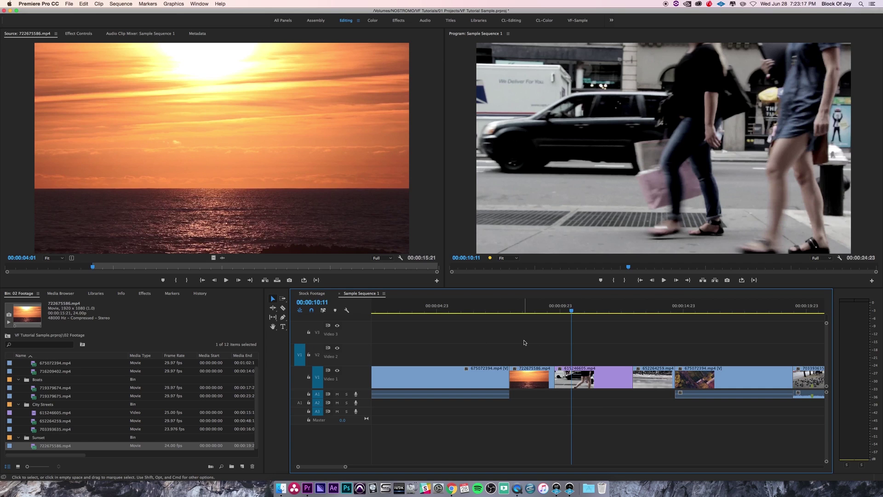
Step: Move the sunset clip from Video 1 onto Video 2 directly above the 652264259.mp4 clip
{"action": "left_click", "coordinate": [534, 373]}
{"action": "left_click", "coordinate": [655, 310]}
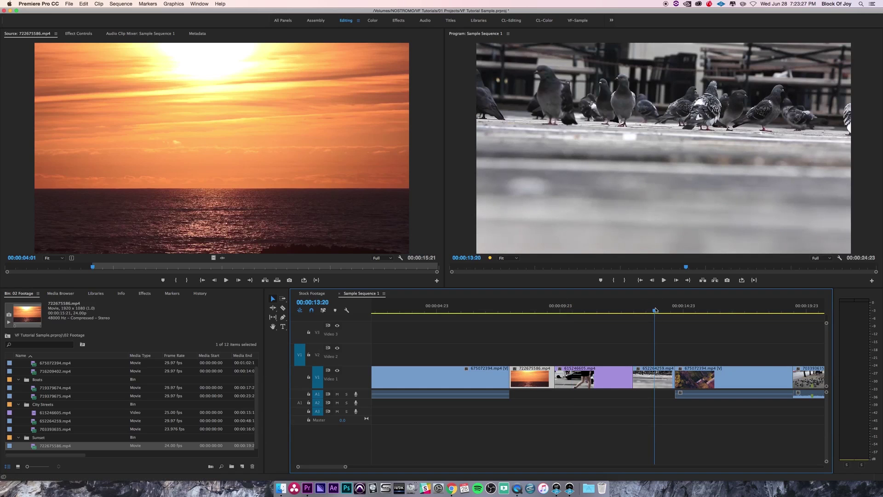
{"action": "left_click", "coordinate": [525, 310]}
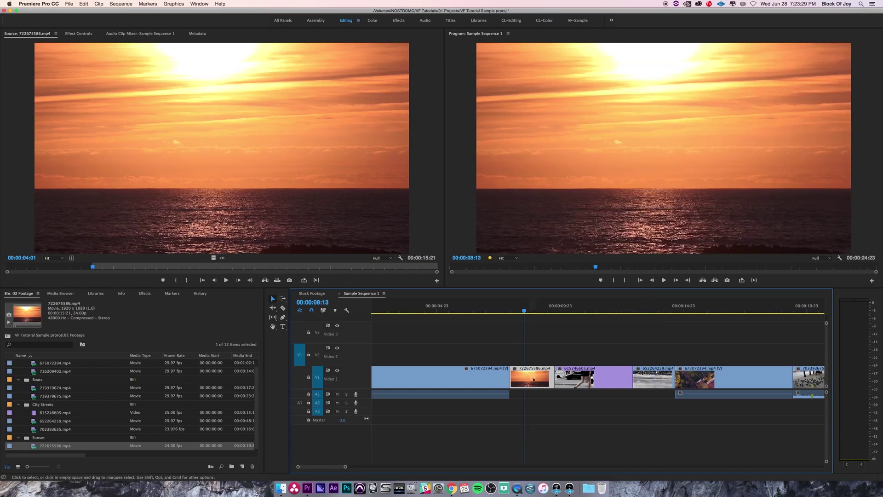
{"action": "left_click_drag", "start_coordinate": [534, 378], "coordinate": [674, 352]}
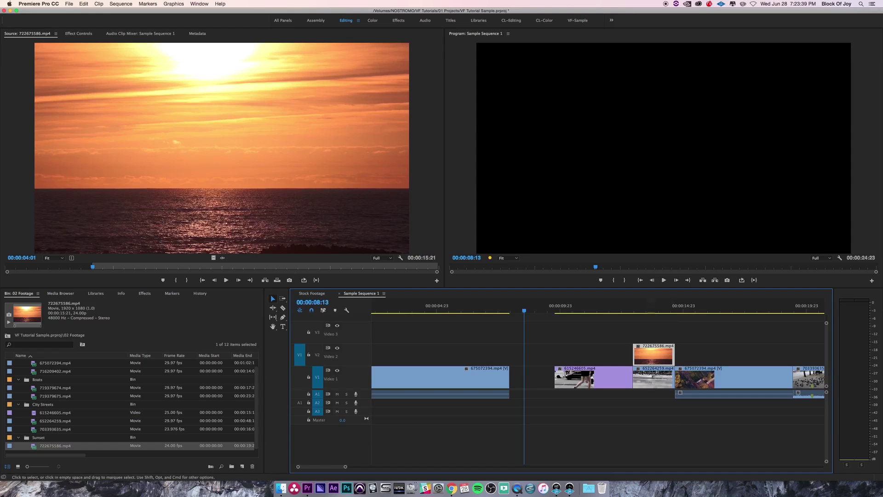
Step: Play and scrub the sequence where the sunset clip on Video 2 overlaps the 652264259.mp4 clip
{"action": "left_click", "coordinate": [637, 313]}
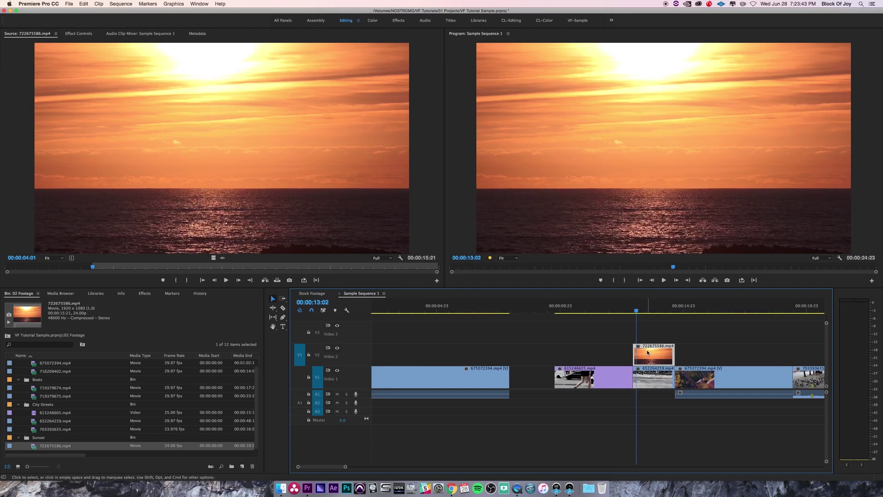
{"action": "key", "text": "space"}
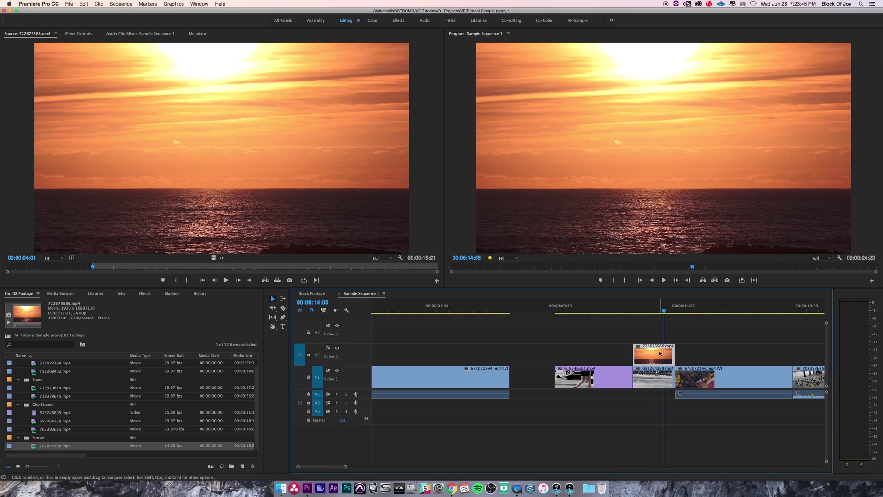
{"action": "left_click_drag", "start_coordinate": [665, 305], "coordinate": [635, 308]}
{"action": "left_click", "coordinate": [646, 311]}
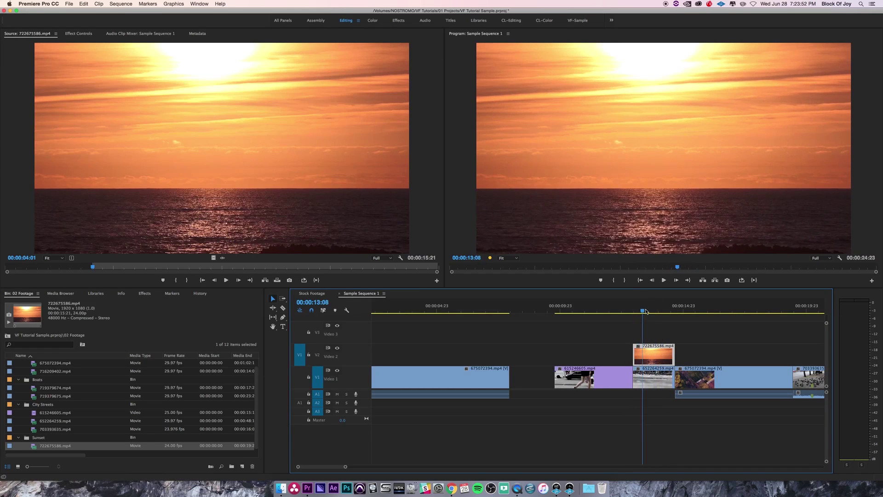
Step: Hide the Video 2 track's output and play across the cut from 00:00:12:05 to preview the underlying pigeon clip
{"action": "left_click", "coordinate": [337, 349]}
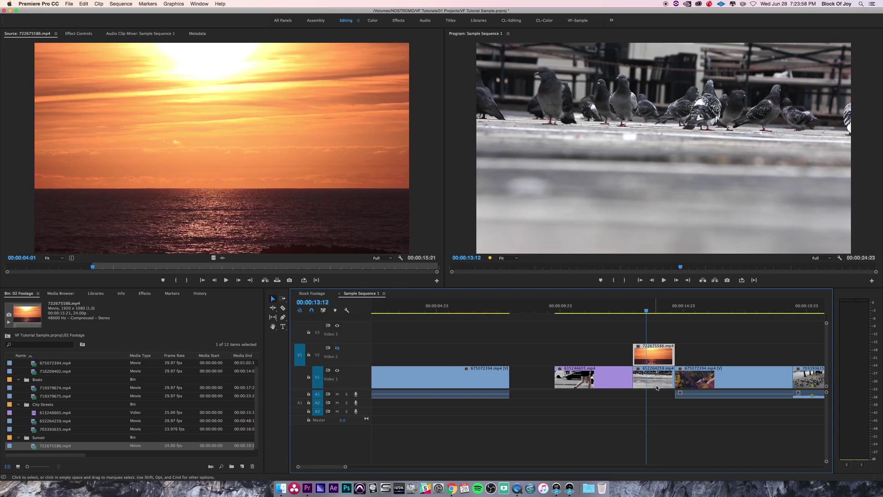
{"action": "left_click", "coordinate": [616, 308]}
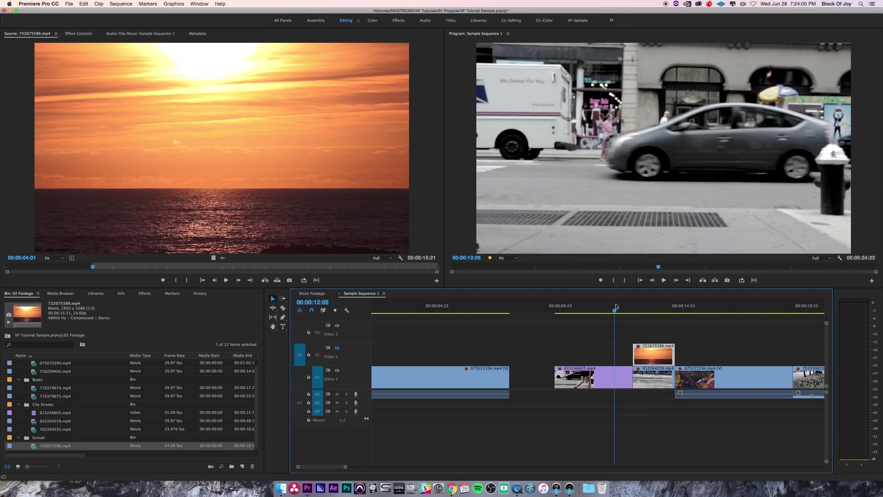
{"action": "key", "text": "space"}
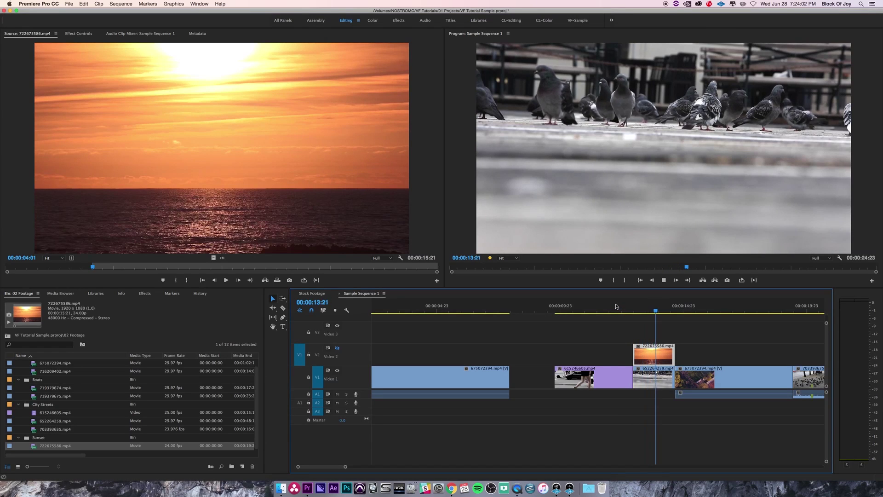
{"action": "left_click", "coordinate": [613, 307]}
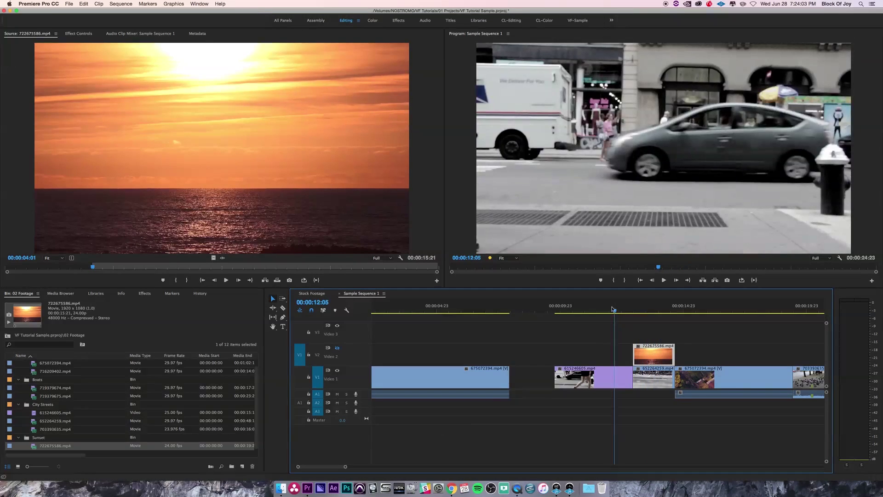
Step: Restore the Video 2 track's output and play across the same cut to preview the sunset clip on top
{"action": "left_click", "coordinate": [337, 348]}
{"action": "key", "text": "space"}
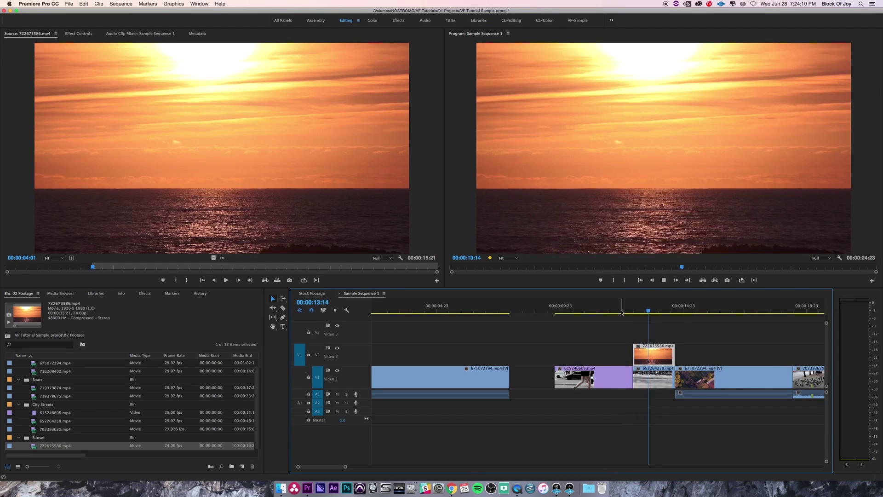
{"action": "key", "text": "space"}
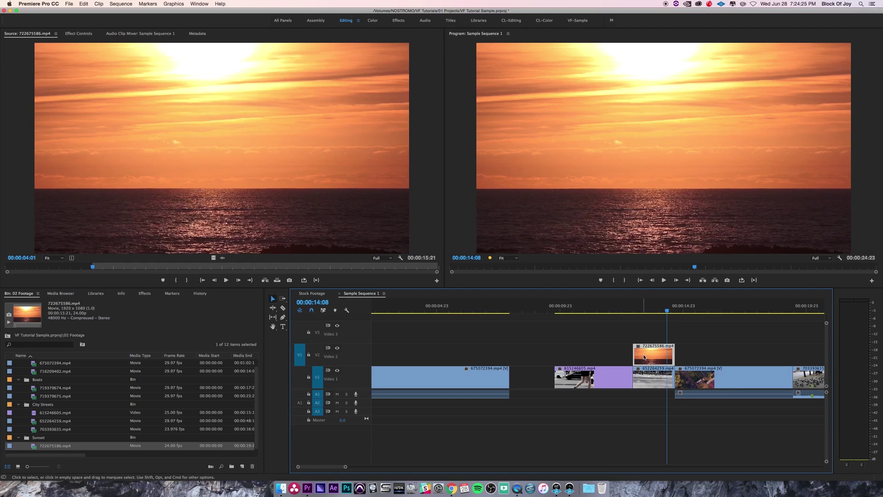
Step: Move the sunset clip earlier on Video 2, directly above the gap between the 675072394.mp4 and 615246605.mp4 clips
{"action": "left_click_drag", "start_coordinate": [645, 358], "coordinate": [554, 358]}
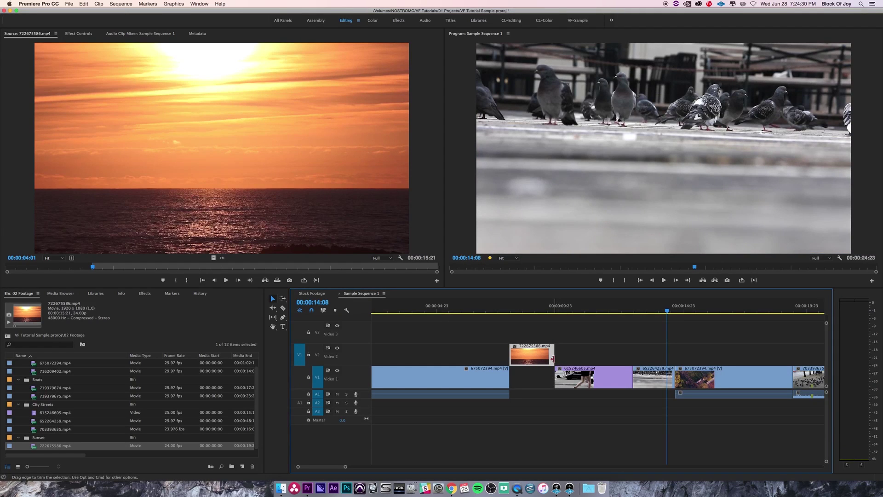
{"action": "left_click", "coordinate": [450, 345]}
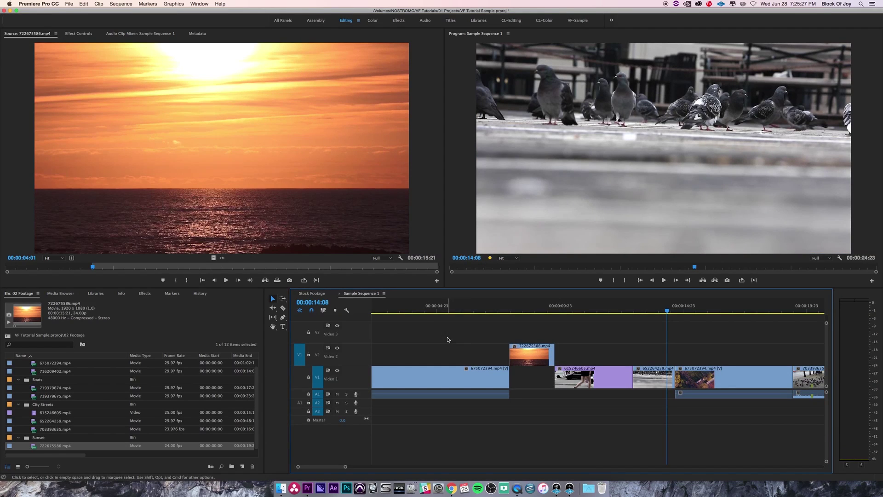
Step: Trim the end of the first 675072394.mp4 clip, video and audio, back to about 2 seconds into the sequence
{"action": "key", "text": "backslash"}
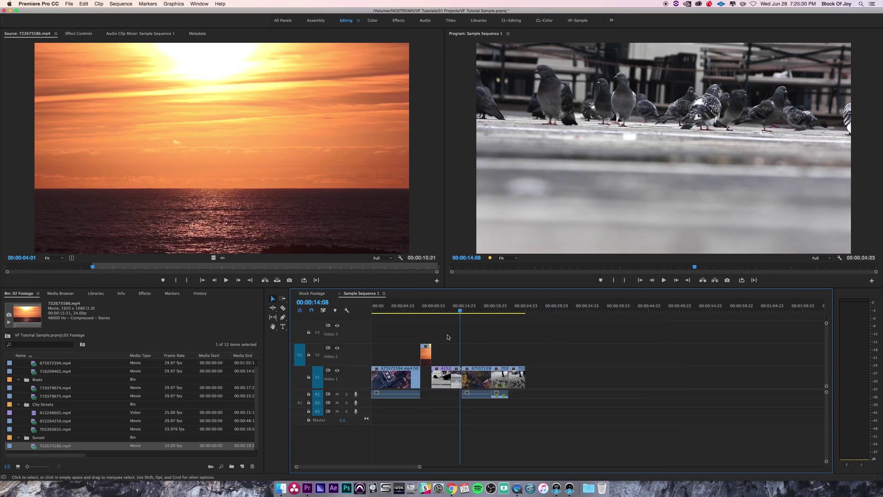
{"action": "left_click_drag", "start_coordinate": [398, 307], "coordinate": [348, 314]}
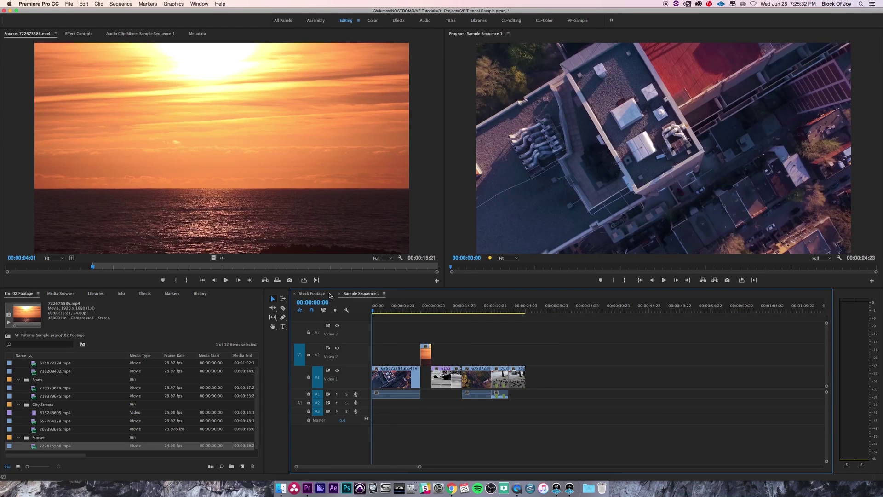
{"action": "key", "text": "backslash"}
{"action": "key", "text": "backslash"}
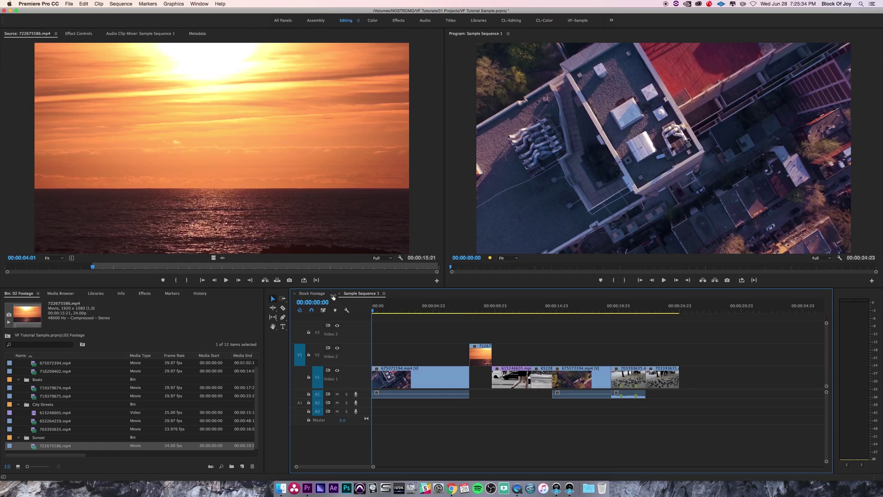
{"action": "left_click_drag", "start_coordinate": [465, 377], "coordinate": [400, 378]}
{"action": "left_click_drag", "start_coordinate": [466, 393], "coordinate": [400, 394]}
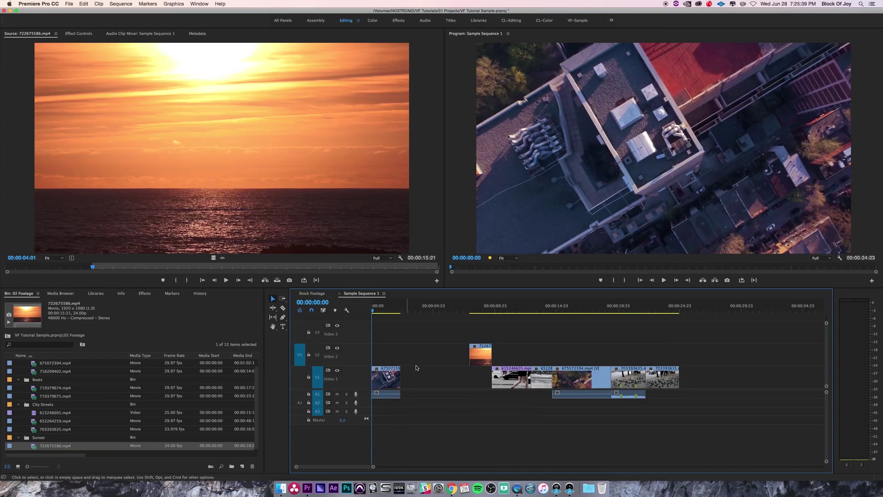
Step: Try to ripple-delete the Video 1 gap beneath the sunset clip, and undo the deletion
{"action": "left_click", "coordinate": [435, 385]}
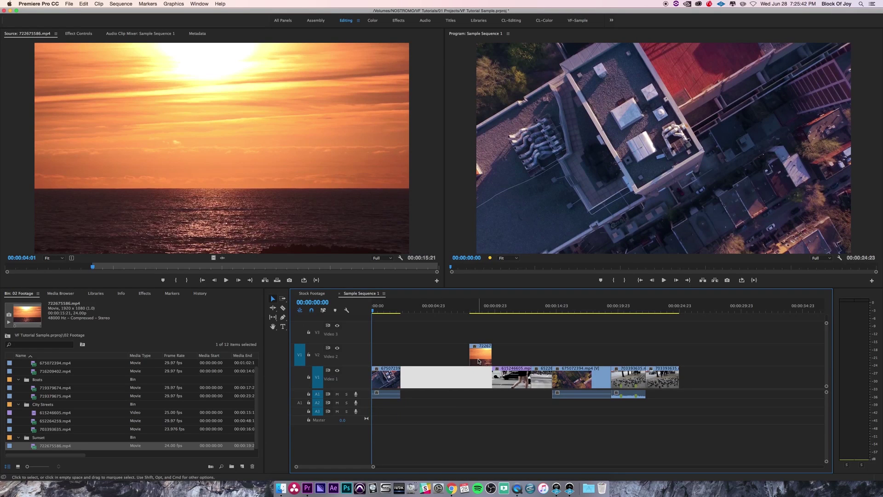
{"action": "key", "text": "Delete"}
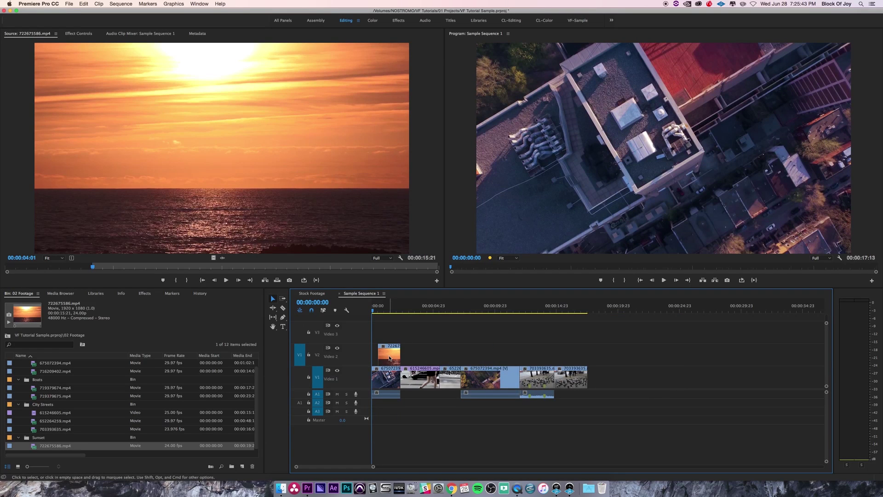
{"action": "key", "text": "super+z"}
Step: Move the sunset clip from Video 2 down to Video 1 and ripple-delete the gap before it
{"action": "left_click", "coordinate": [478, 361]}
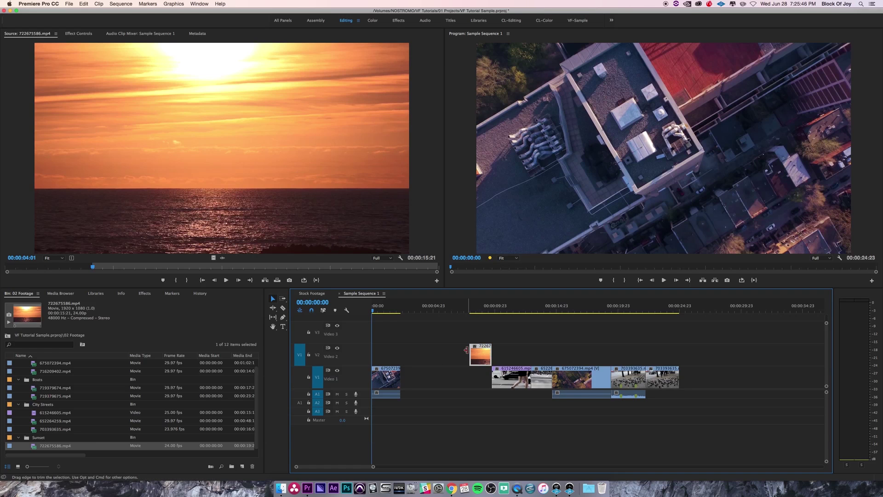
{"action": "key", "text": "alt+Down"}
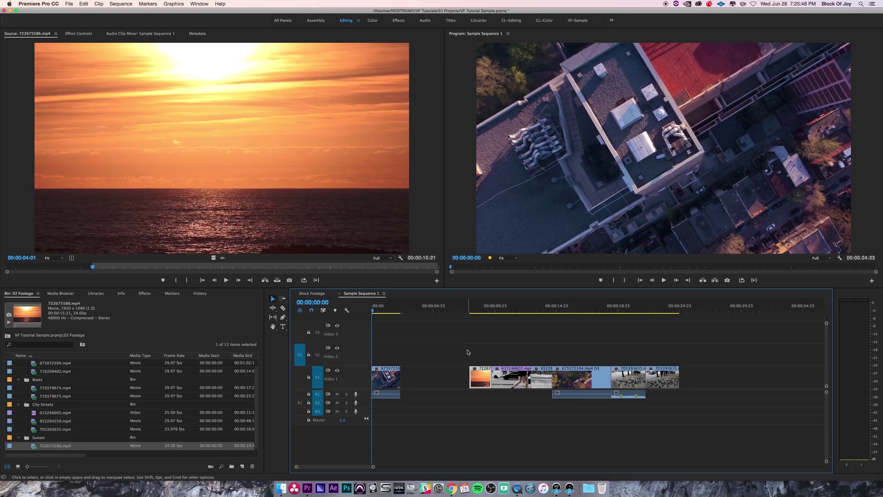
{"action": "left_click", "coordinate": [448, 376]}
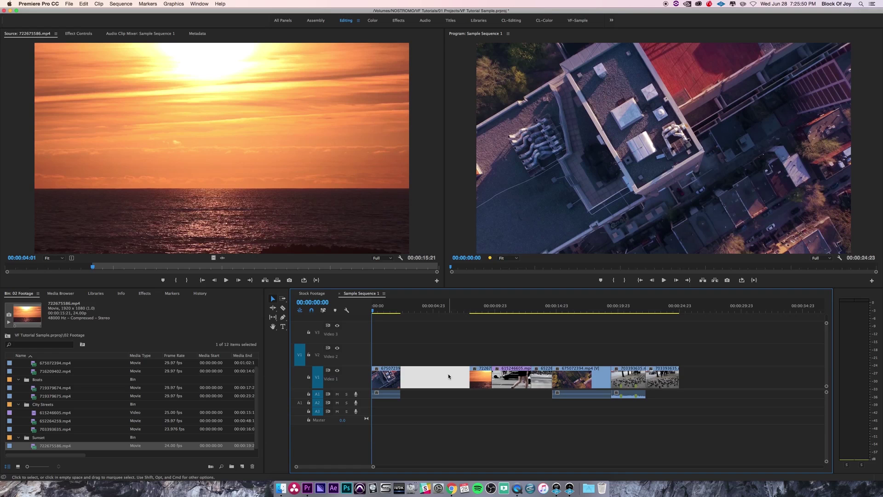
{"action": "key", "text": "Delete"}
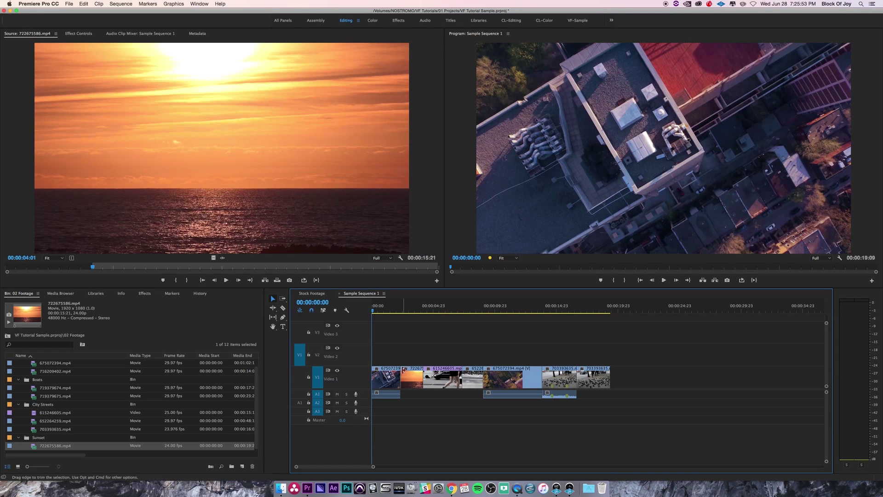
Step: Play the whole edited sequence from its start, skipping ahead within the 615246605.mp4 clip
{"action": "left_click", "coordinate": [393, 306]}
{"action": "key", "text": "equal"}
{"action": "key", "text": "equal"}
{"action": "key", "text": "equal"}
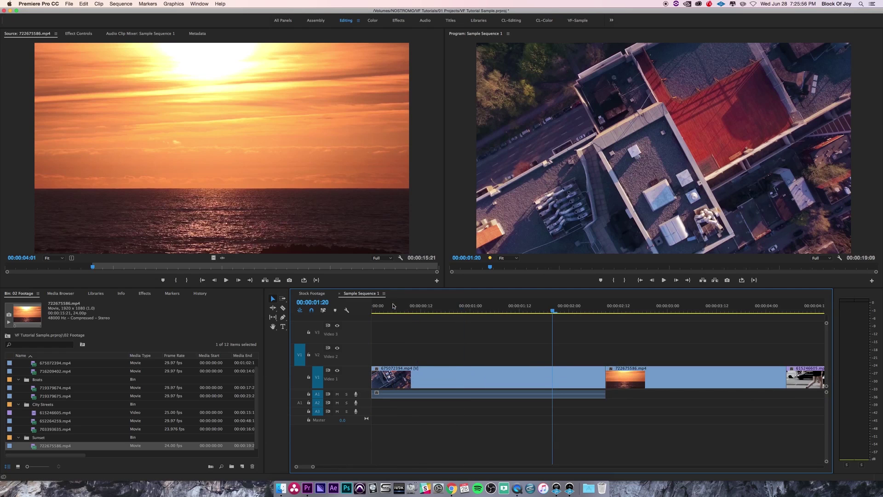
{"action": "key", "text": "backslash"}
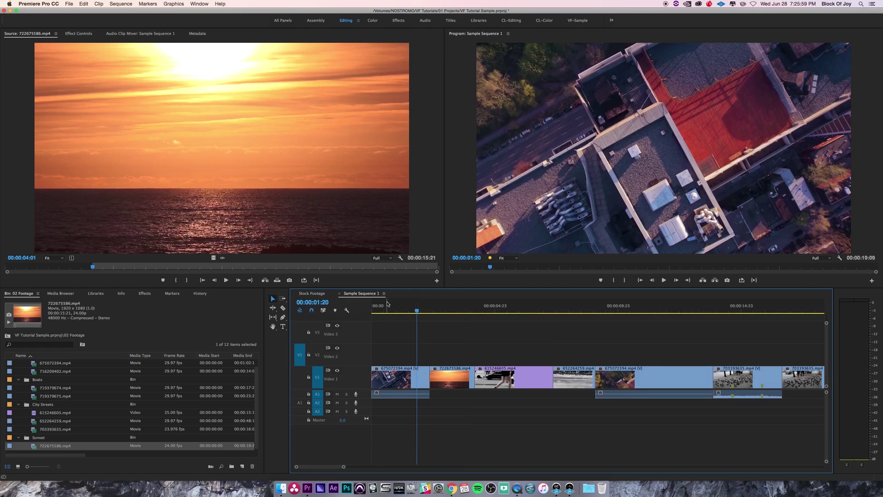
{"action": "key", "text": "Home"}
{"action": "key", "text": "space"}
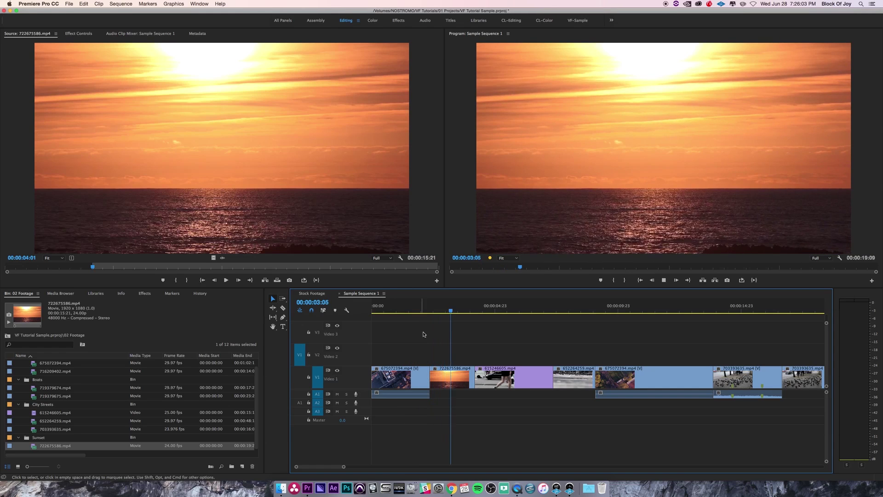
{"action": "left_click", "coordinate": [511, 311]}
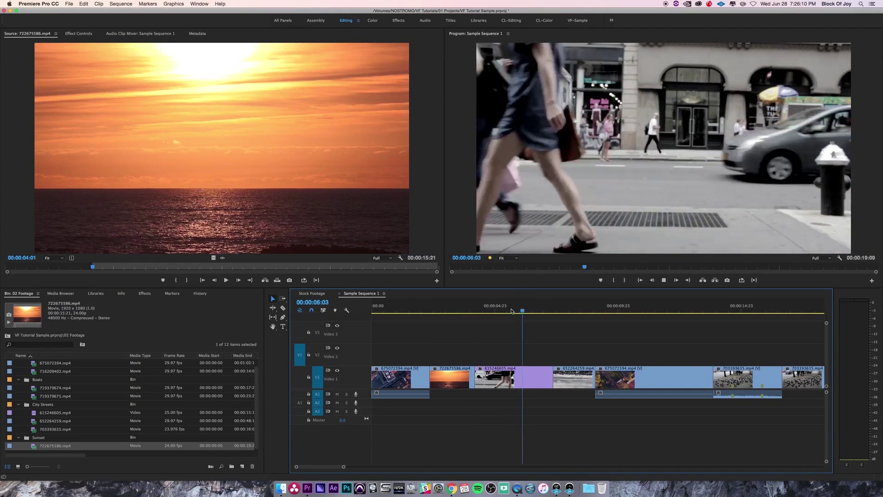